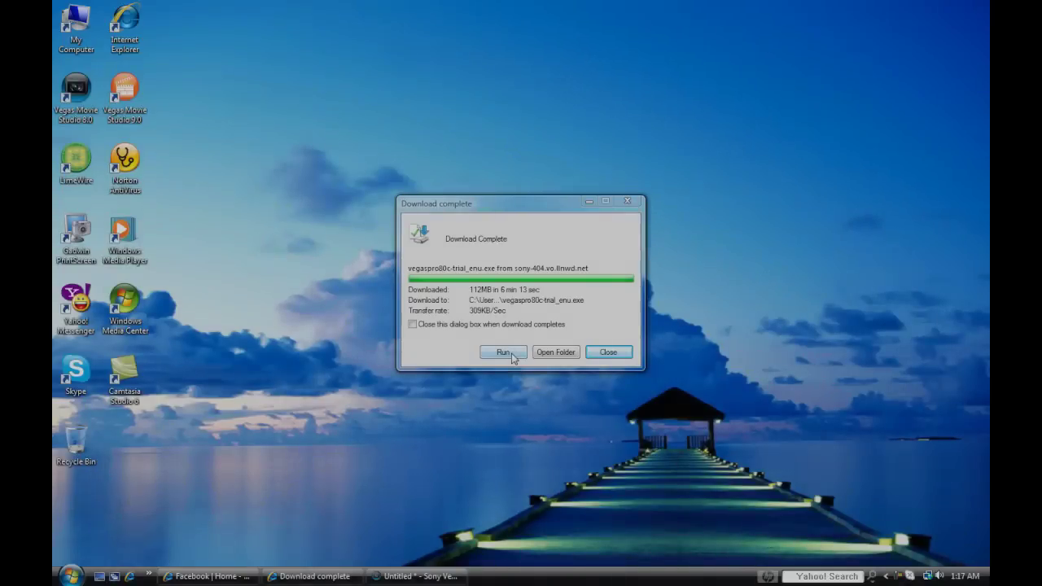
Run the downloaded vegaspro80c-trial_enu.exe and accept the default folder for unpacking the Vegas Pro 8.0 setup files.
{"action": "left_click", "coordinate": [512, 353]}
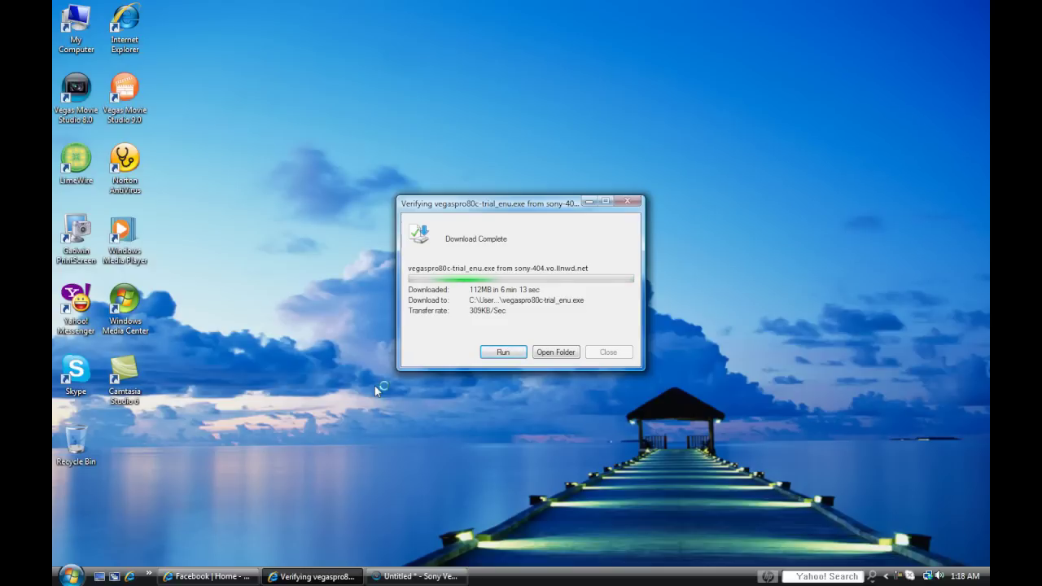
{"action": "left_click", "coordinate": [504, 351]}
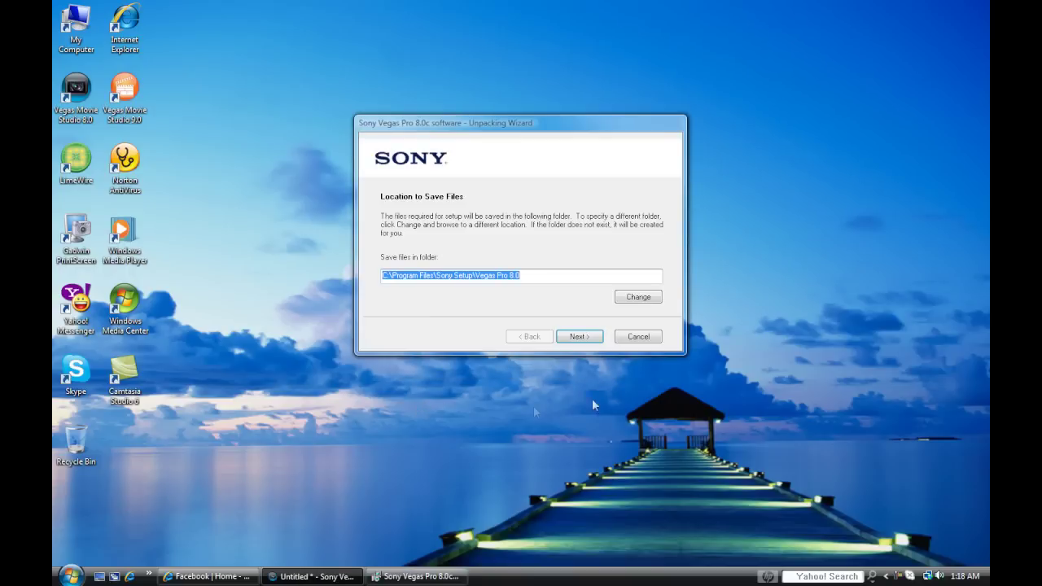
{"action": "left_click", "coordinate": [586, 334]}
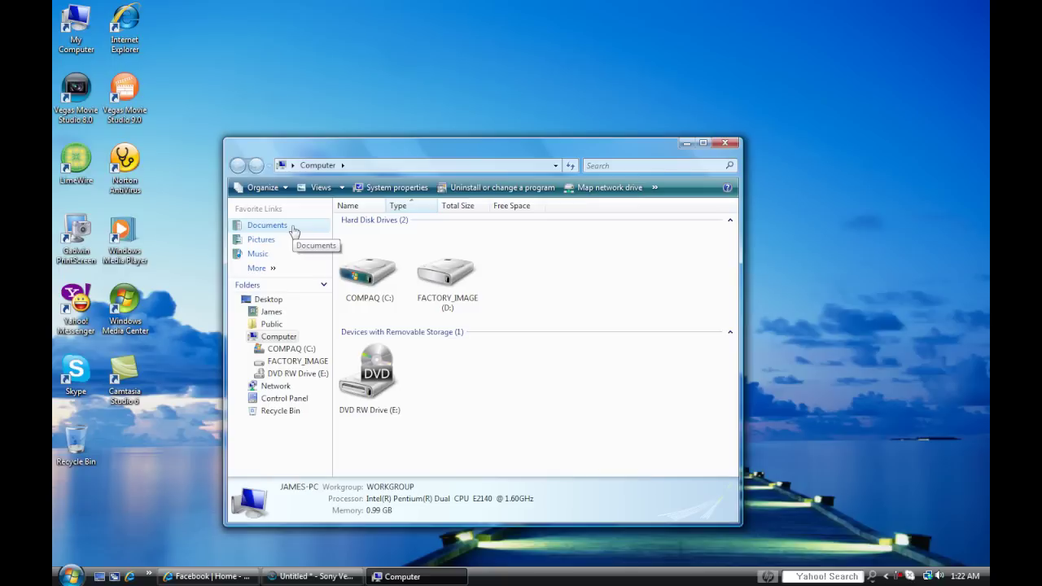
Open the My Downloads folder inside Documents, and start Internet Explorer in a reduced window.
{"action": "left_click", "coordinate": [292, 229]}
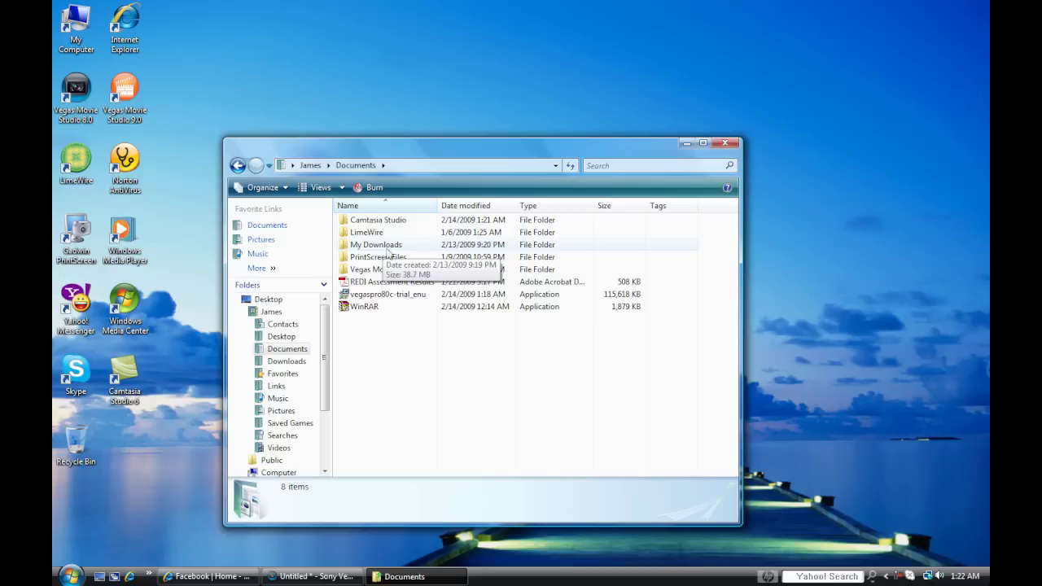
{"action": "double_click", "coordinate": [388, 246]}
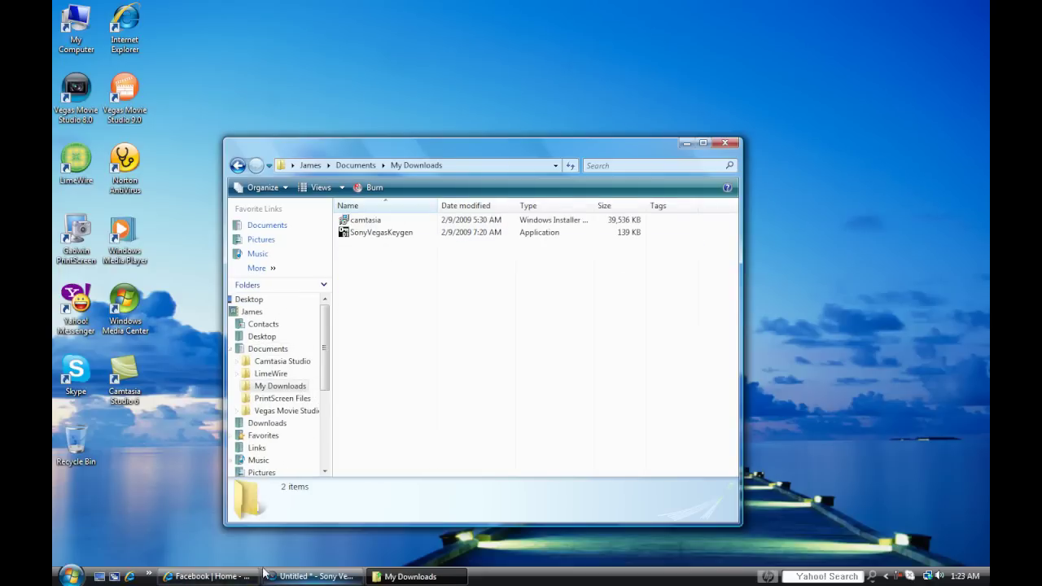
{"action": "double_click", "coordinate": [115, 41]}
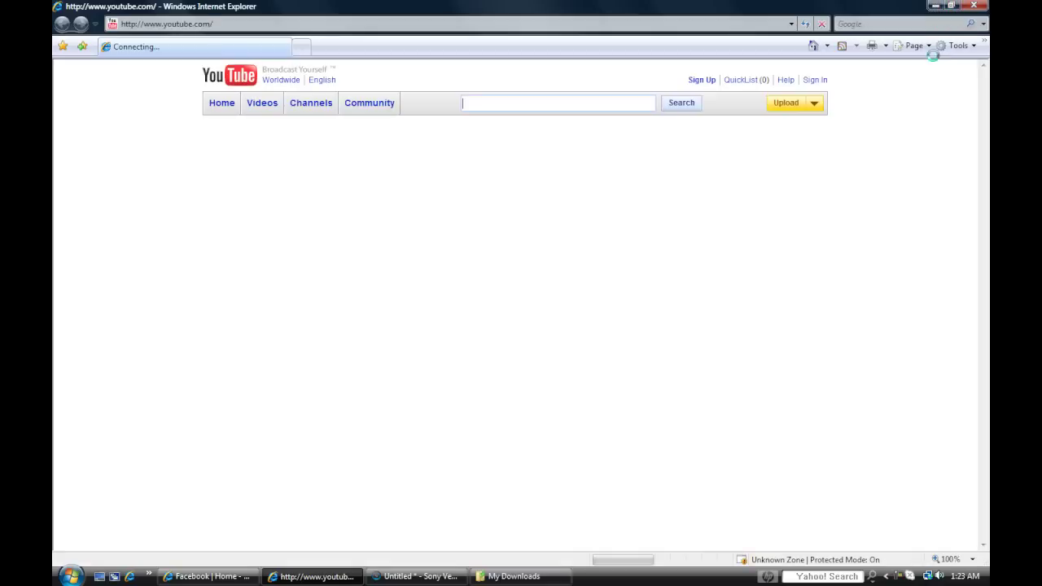
{"action": "left_click", "coordinate": [952, 6]}
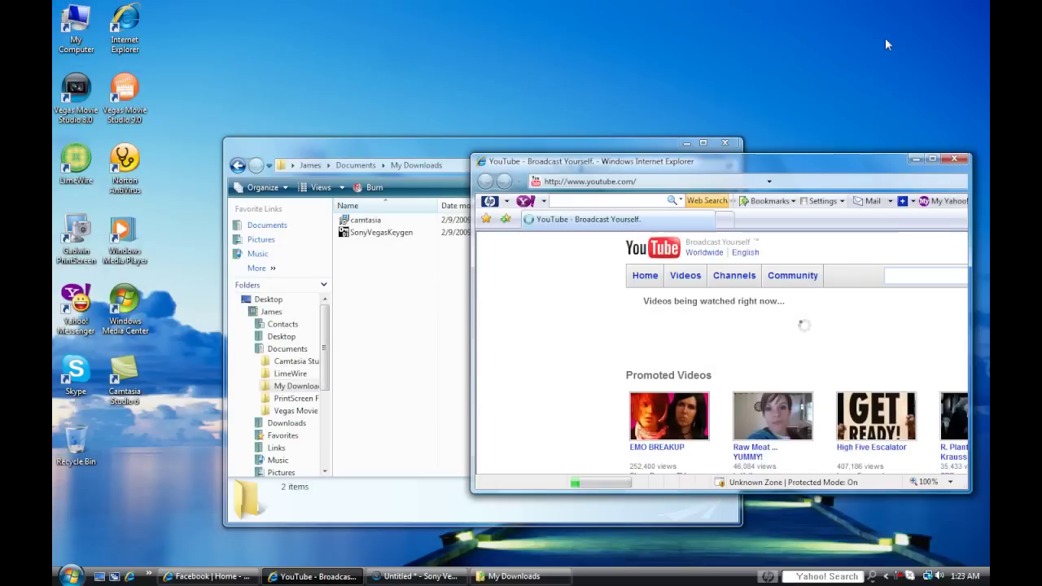
Return to the My Downloads folder and run SonyVegasKeygen as administrator, accepting the security warning.
{"action": "left_click", "coordinate": [364, 150]}
{"action": "double_click", "coordinate": [380, 232]}
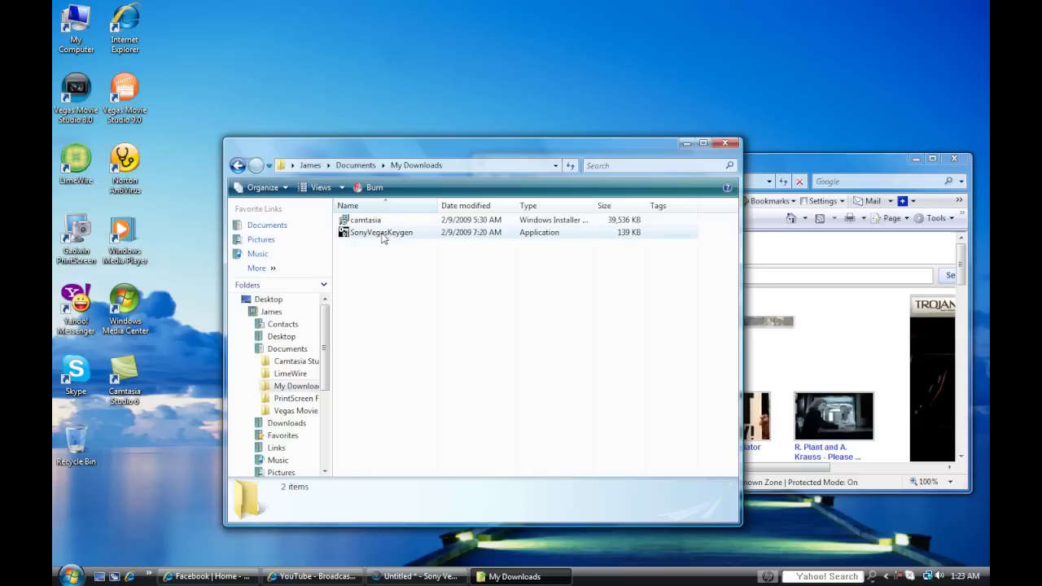
{"action": "right_click", "coordinate": [378, 236]}
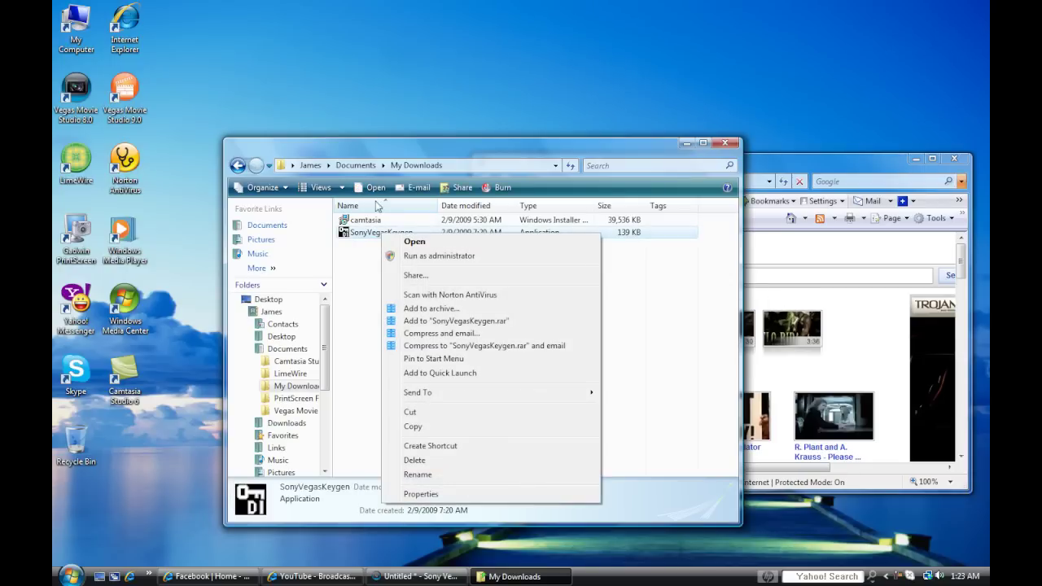
{"action": "left_click", "coordinate": [359, 245]}
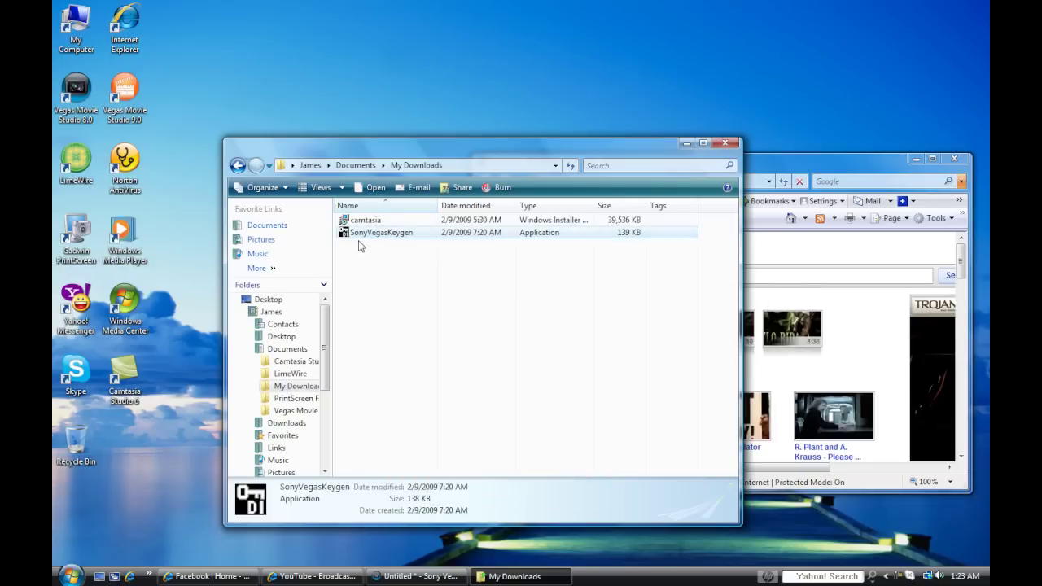
{"action": "left_click", "coordinate": [360, 246]}
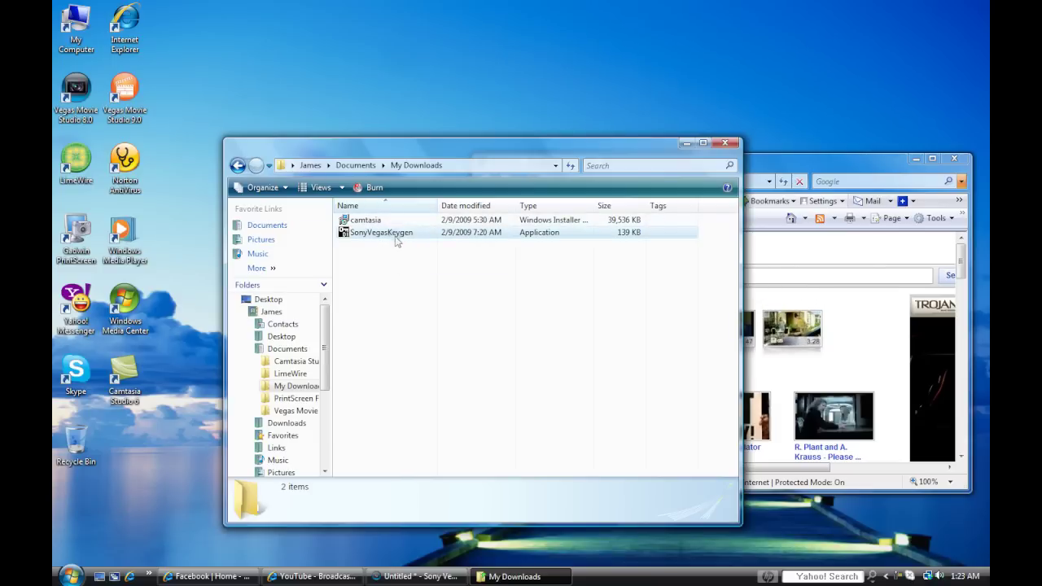
{"action": "right_click", "coordinate": [395, 235]}
{"action": "left_click", "coordinate": [419, 260]}
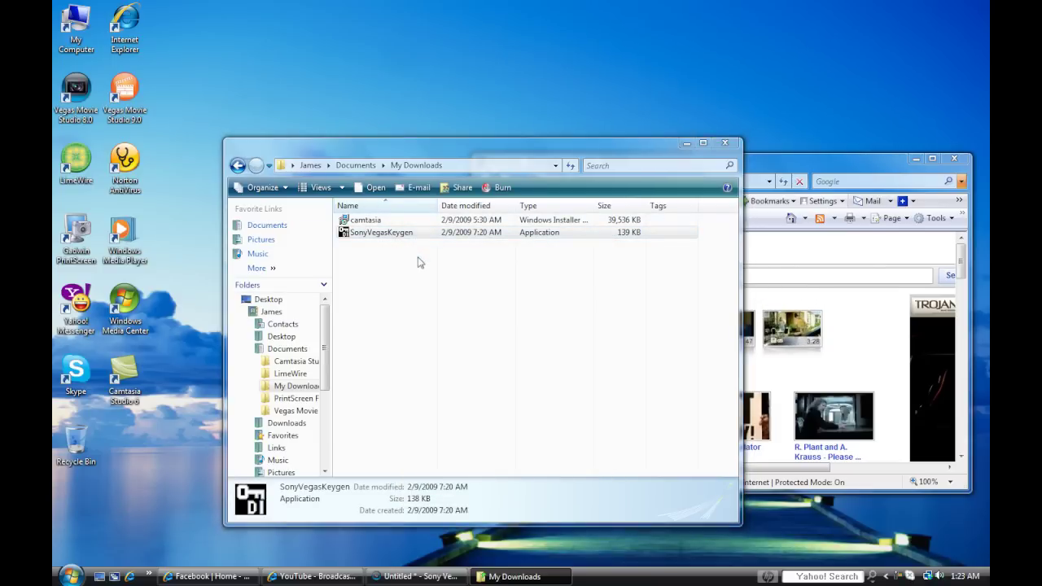
{"action": "left_click", "coordinate": [558, 302]}
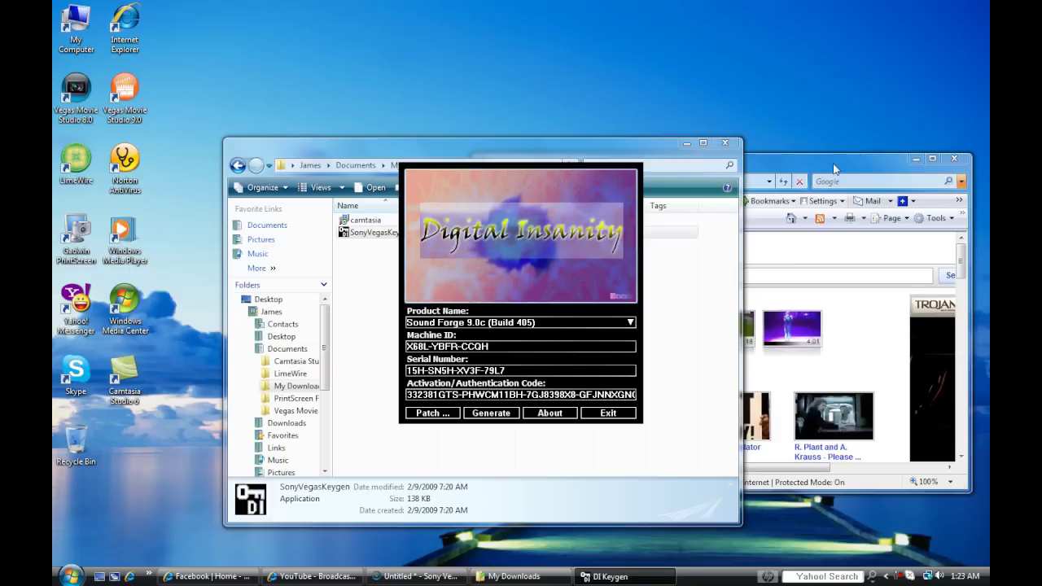
Bring the YouTube window back at full size and search for "sony vegas pro 8".
{"action": "left_click", "coordinate": [795, 168]}
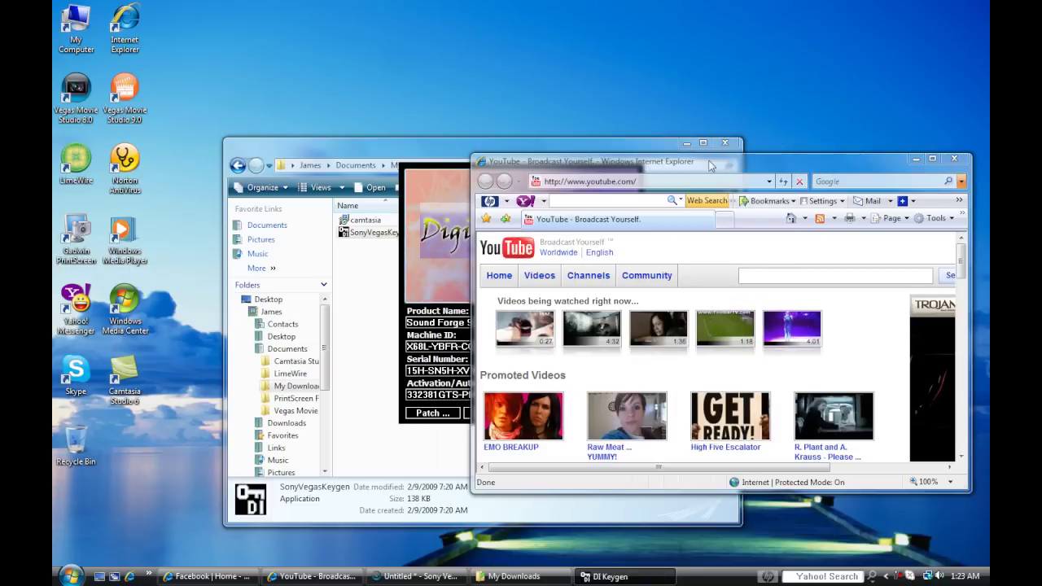
{"action": "left_click", "coordinate": [932, 158]}
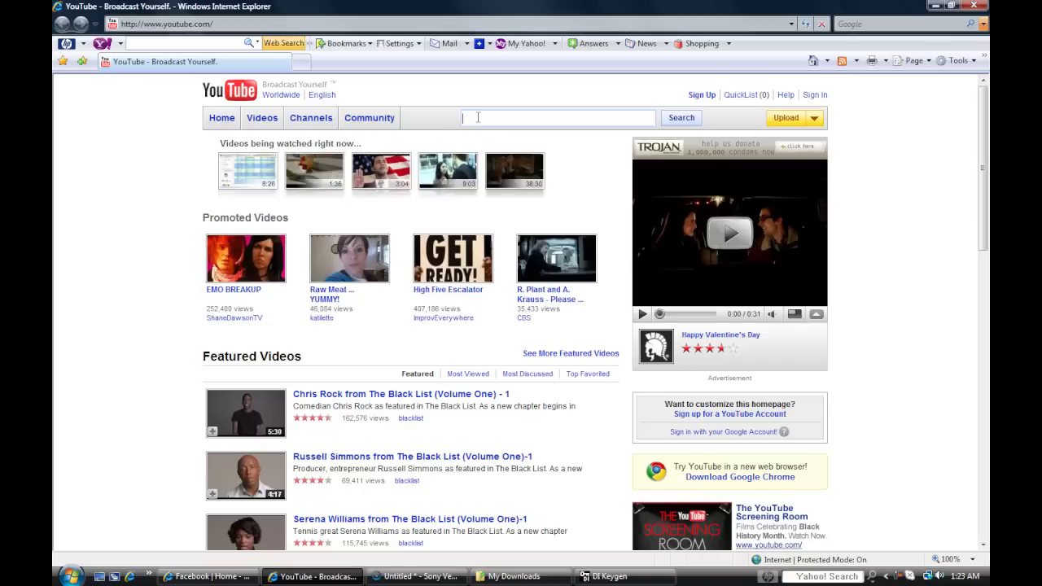
{"action": "type", "text": "sony"}
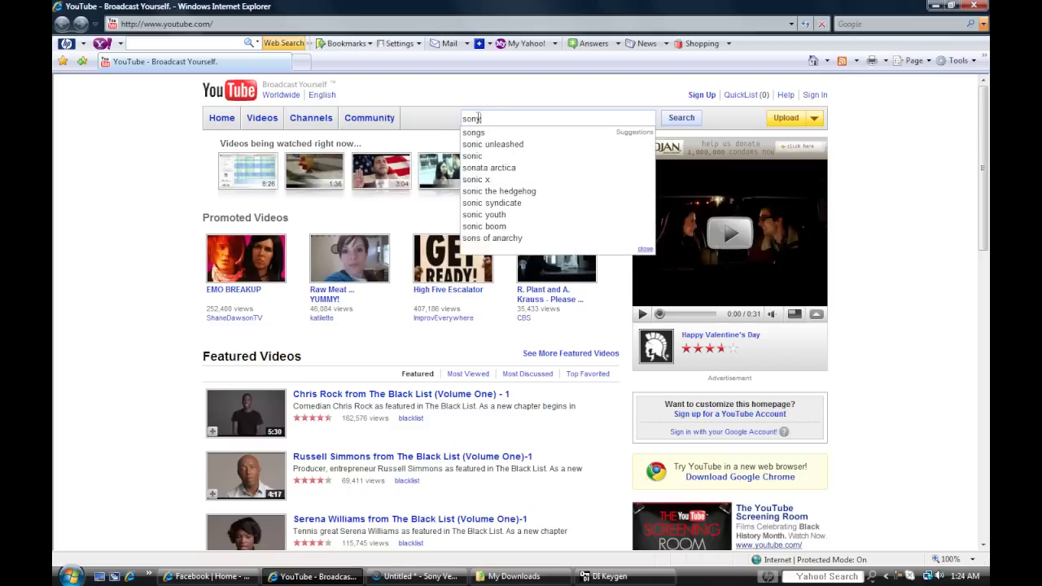
{"action": "type", "text": " v"}
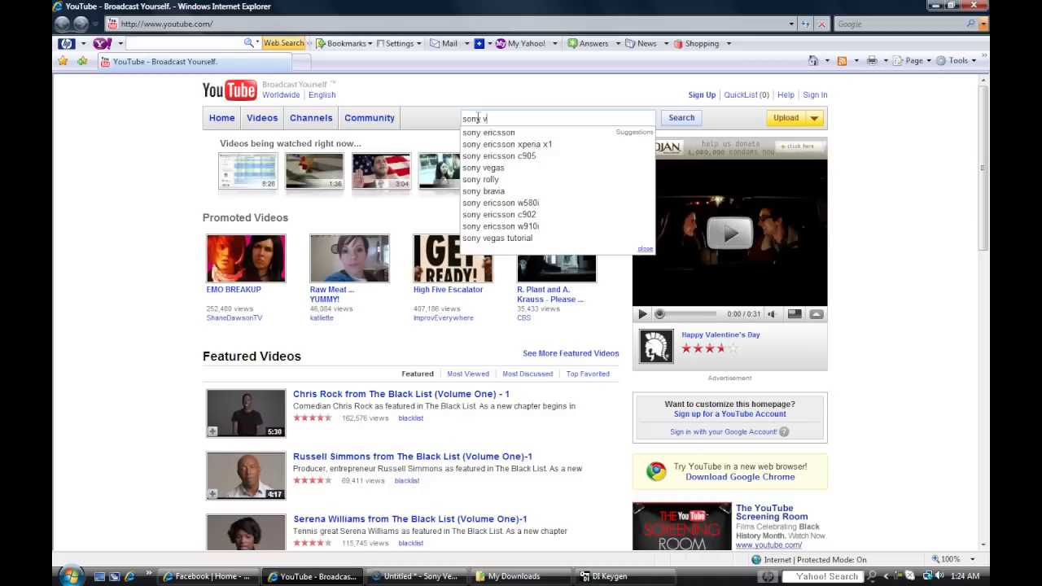
{"action": "type", "text": "egas pro 8"}
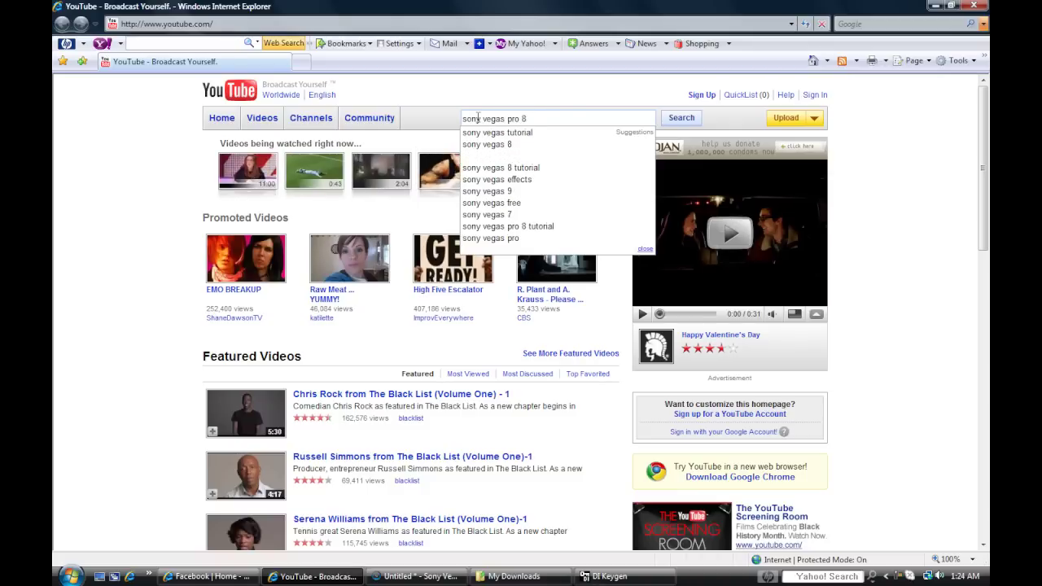
{"action": "key", "text": "Down"}
{"action": "key", "text": "Up"}
{"action": "key", "text": "Return"}
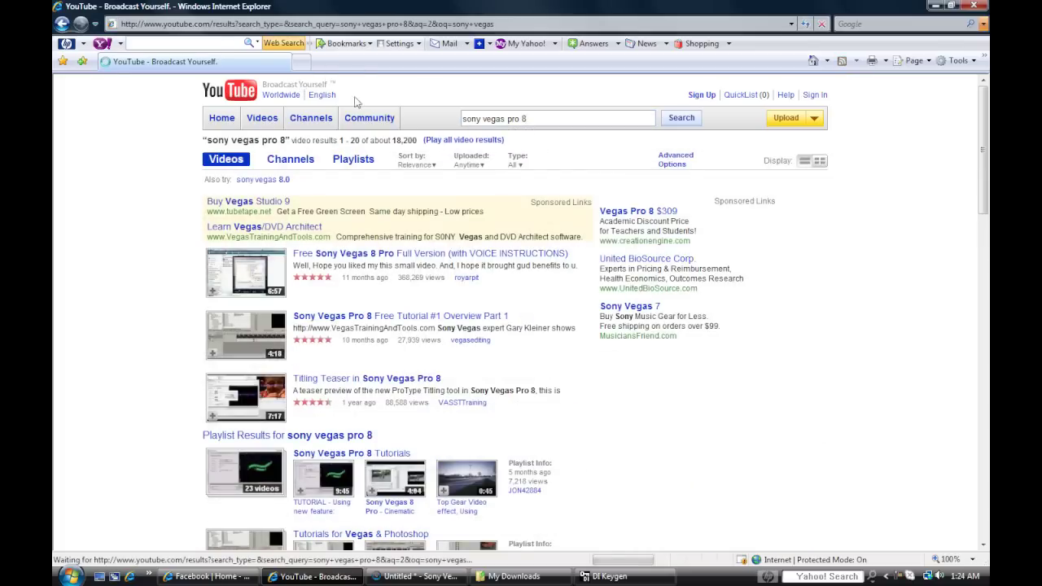
Open the video "Free Sony Vegas 8 Pro Full Version (with VOICE INSTRUCTIONS)" and find the download links in its description.
{"action": "left_click", "coordinate": [439, 254]}
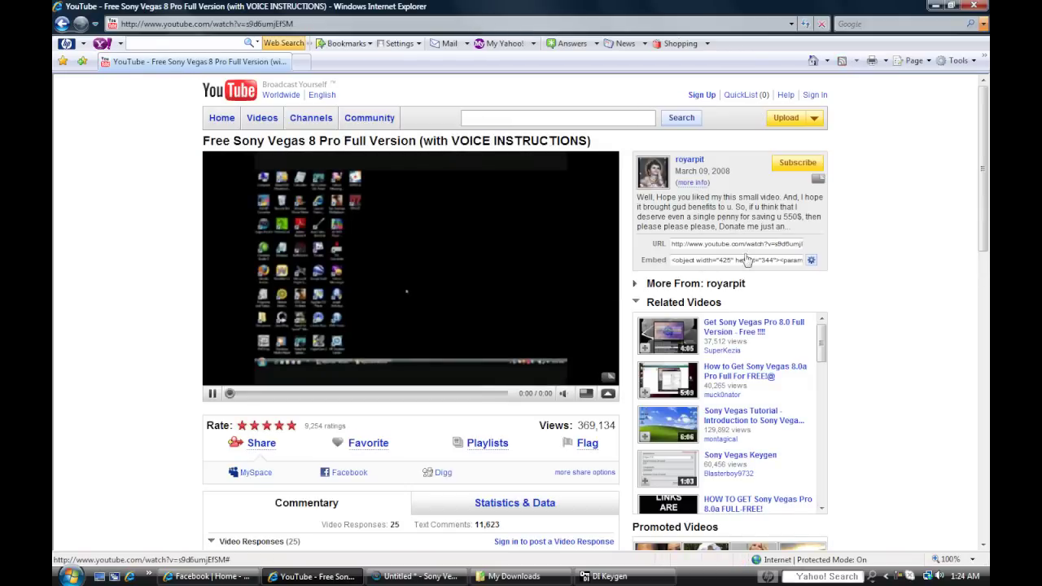
{"action": "left_click", "coordinate": [732, 245]}
{"action": "scroll", "coordinate": [744, 412], "scroll_direction": "down", "scroll_amount": 1}
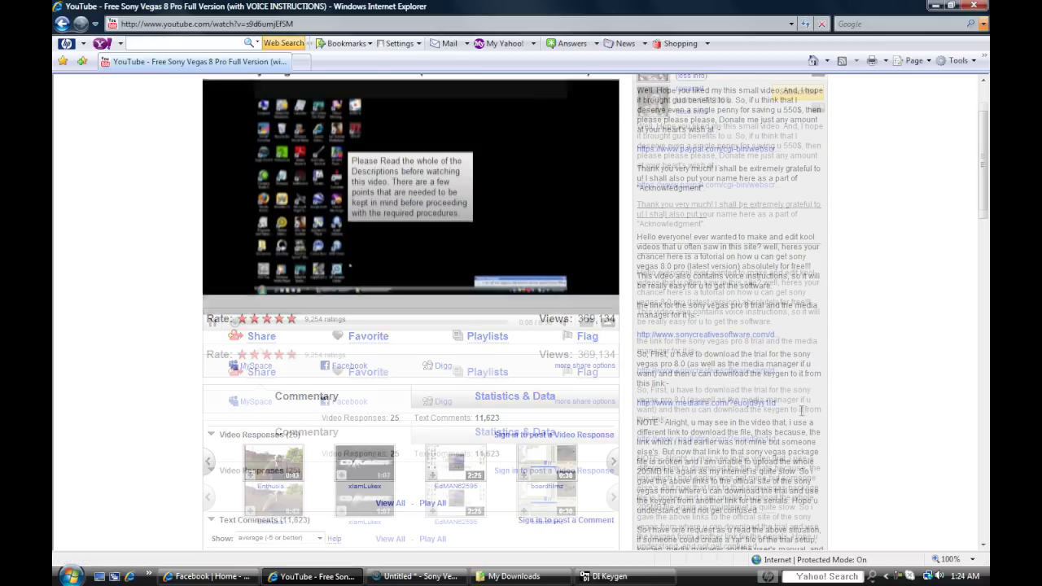
{"action": "scroll", "coordinate": [741, 379], "scroll_direction": "down", "scroll_amount": 1}
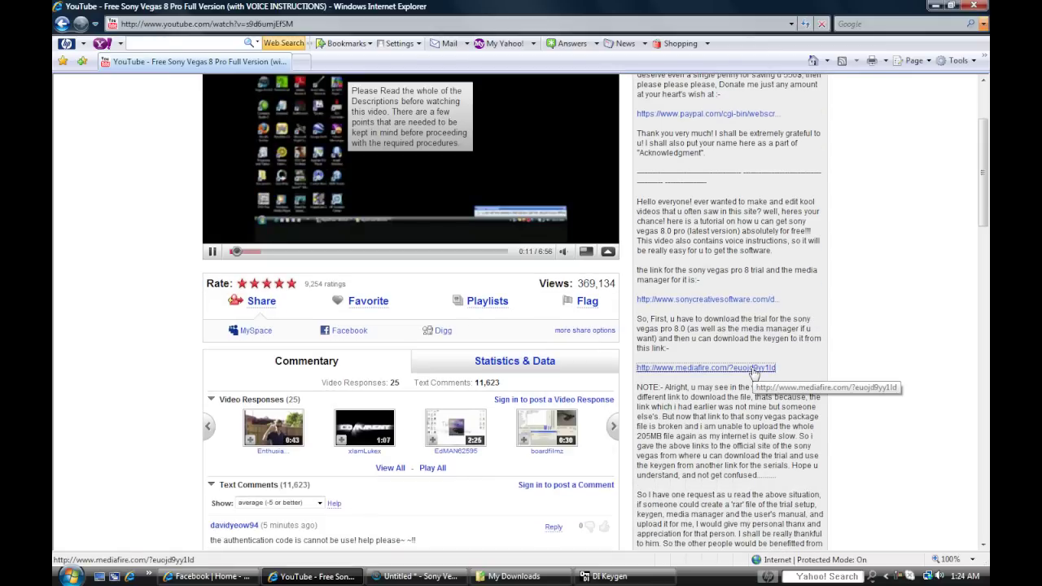
View the MediaFire download page linked for SonyVegasKeygen.exe, and close both browser windows.
{"action": "left_click", "coordinate": [755, 368]}
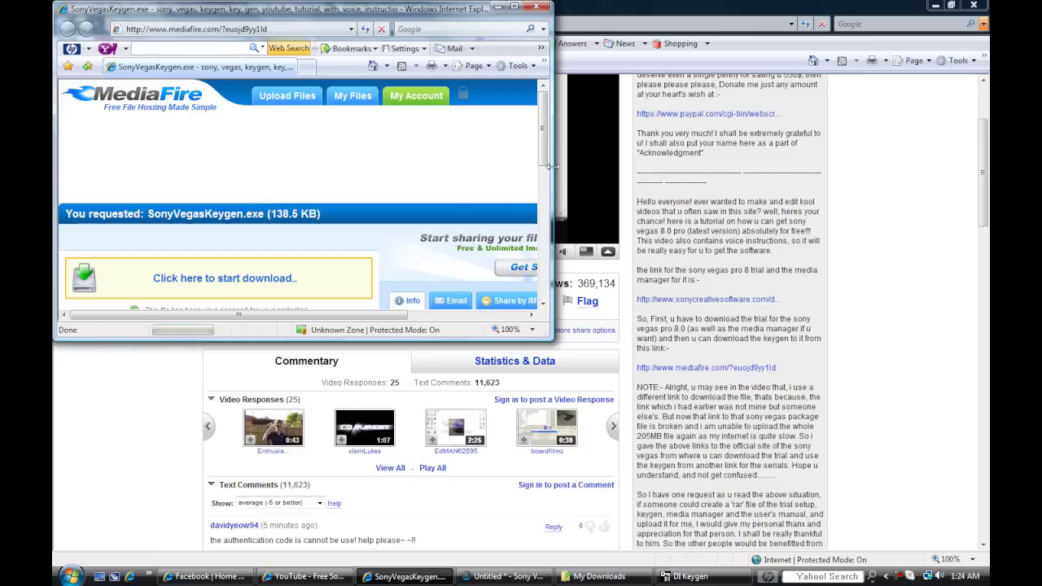
{"action": "left_click_drag", "start_coordinate": [545, 163], "coordinate": [547, 185]}
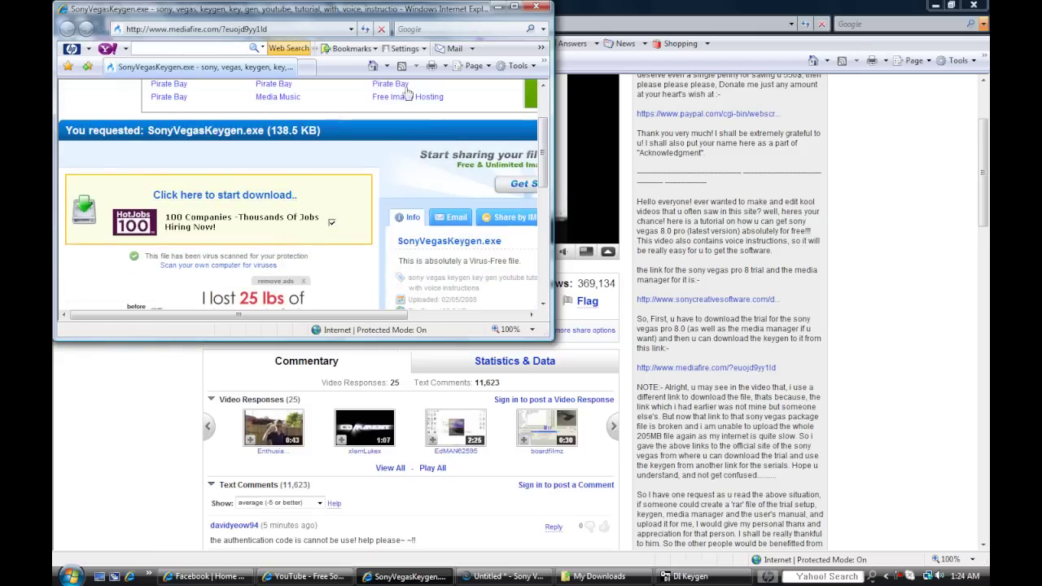
{"action": "left_click", "coordinate": [536, 7]}
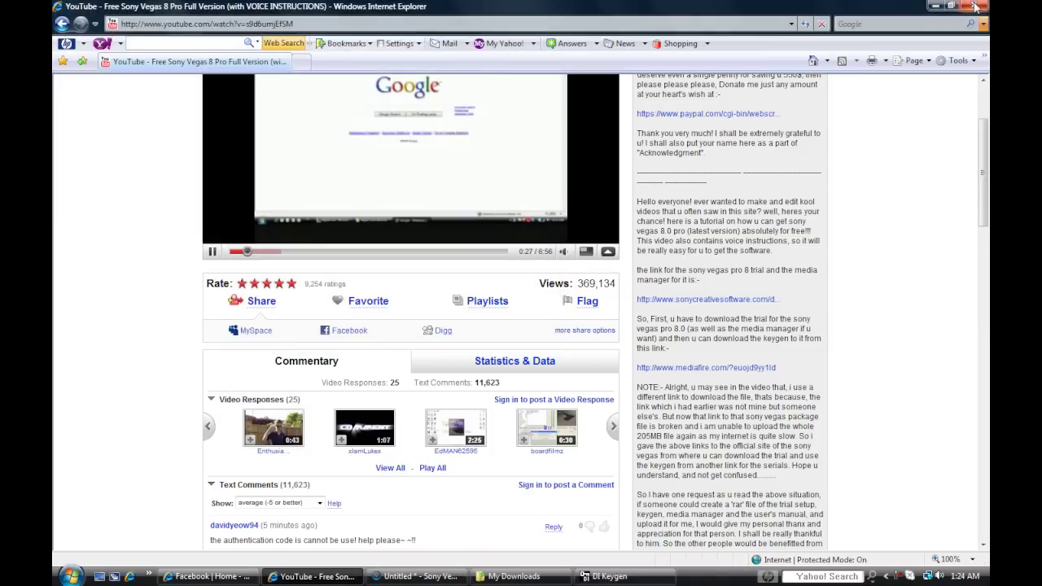
{"action": "left_click", "coordinate": [975, 7]}
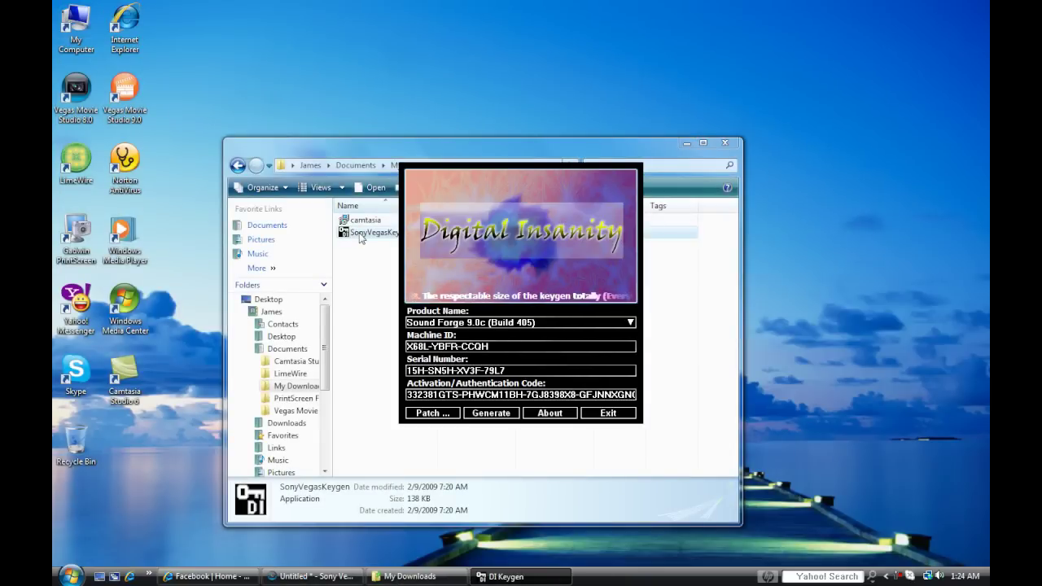
Run SonyVegasKeygen as administrator again and choose Vegas Pro 8.0a (Build 179) as the product.
{"action": "right_click", "coordinate": [359, 235]}
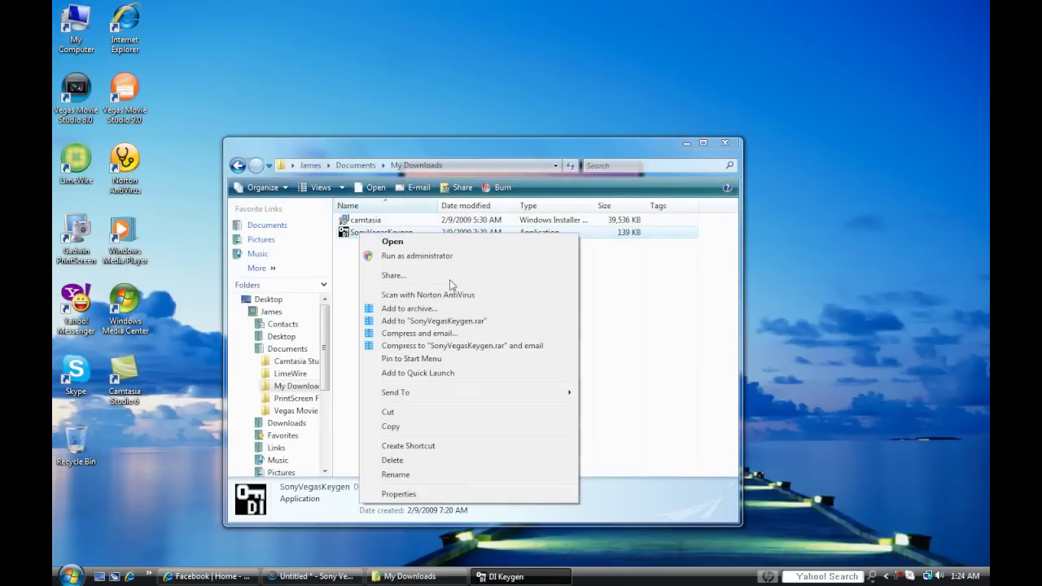
{"action": "left_click", "coordinate": [440, 257]}
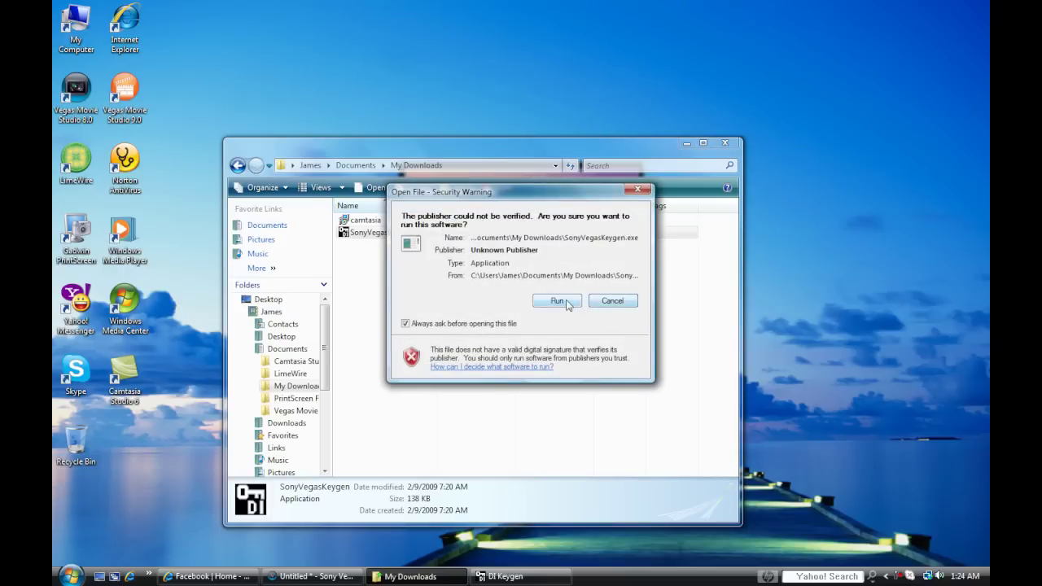
{"action": "left_click", "coordinate": [559, 301]}
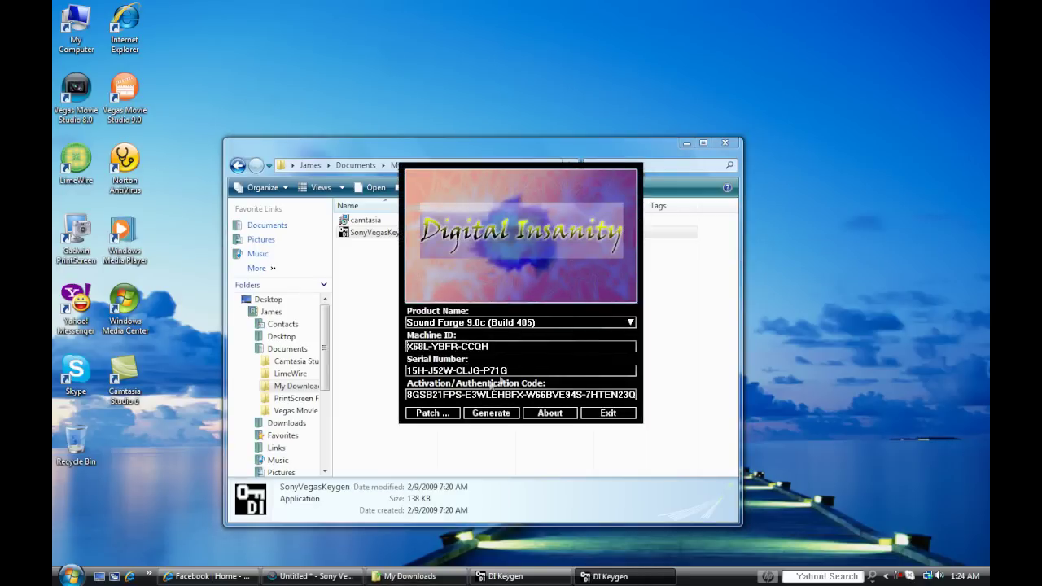
{"action": "left_click", "coordinate": [631, 323]}
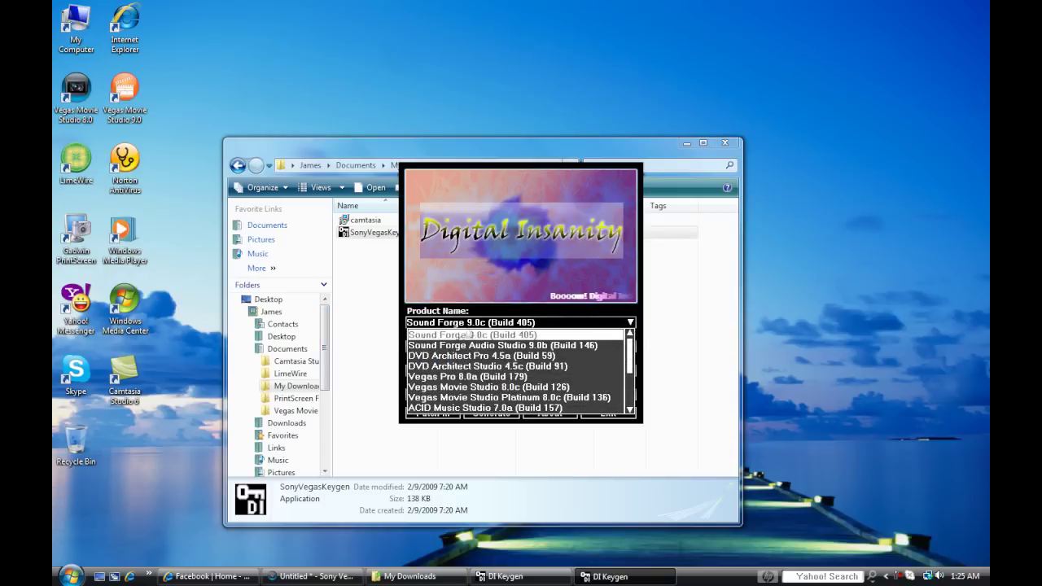
{"action": "left_click", "coordinate": [493, 377]}
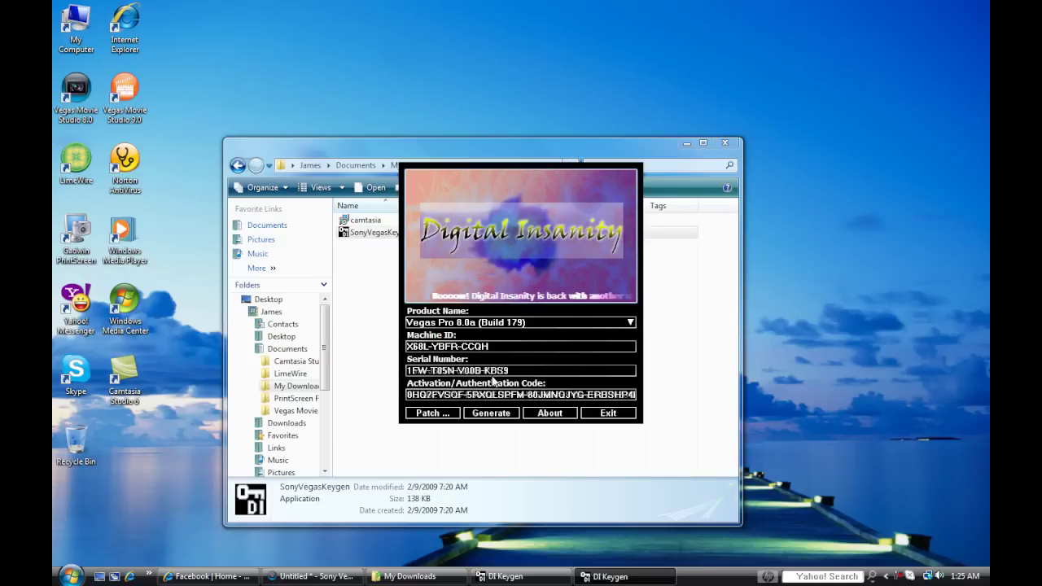
{"action": "left_click", "coordinate": [446, 418]}
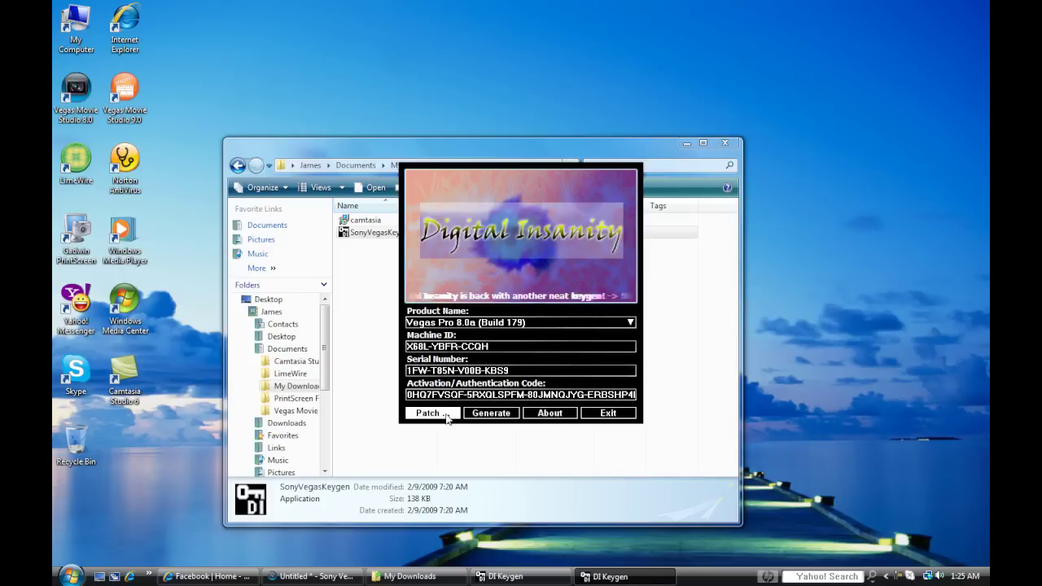
{"action": "left_click", "coordinate": [446, 416]}
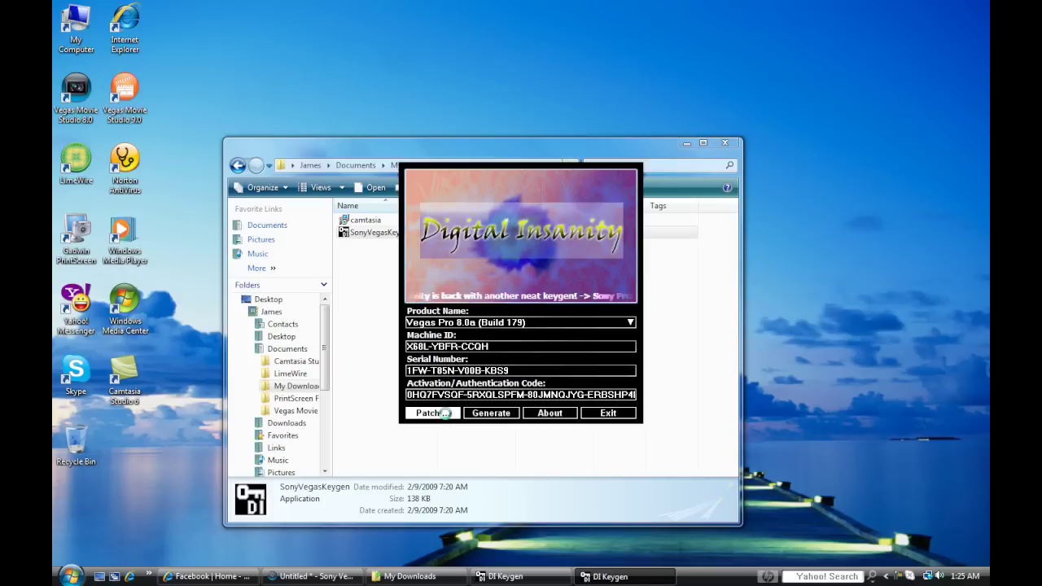
{"action": "left_click_drag", "start_coordinate": [610, 289], "coordinate": [610, 329]}
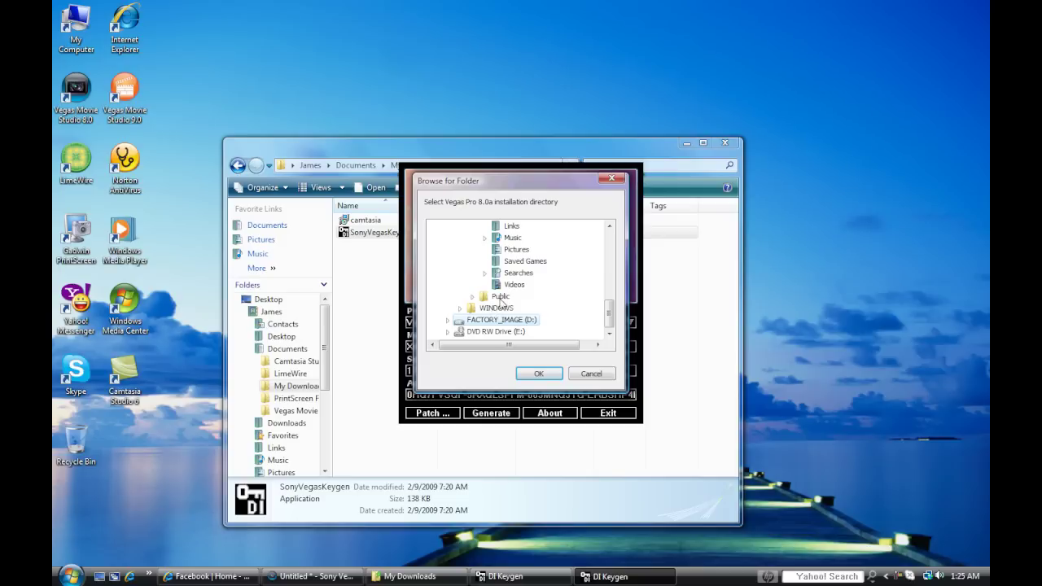
{"action": "left_click", "coordinate": [592, 374]}
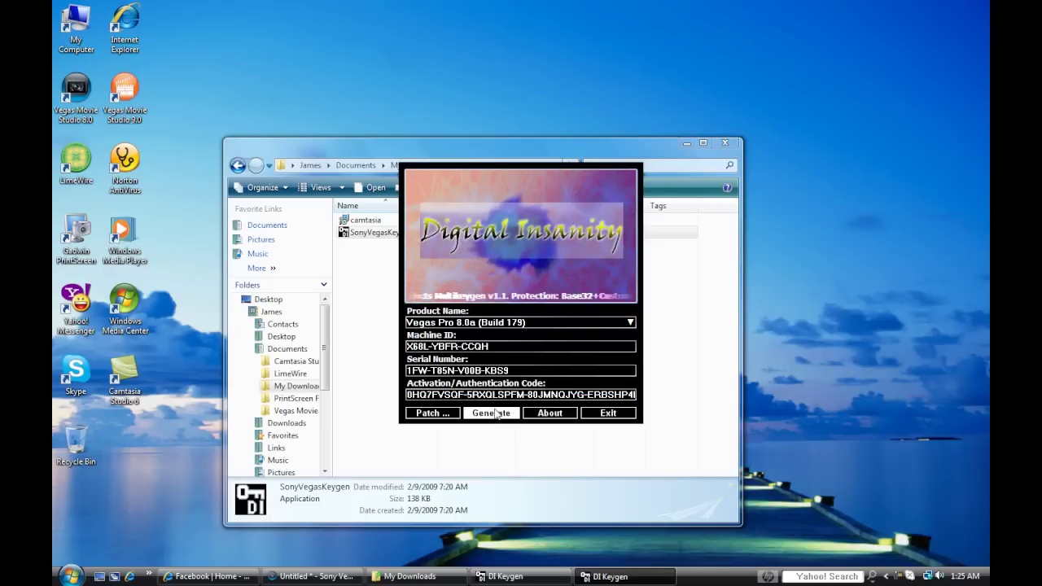
Generate a fresh serial number and authentication code for Vegas Pro 8.0a, and open a blank Notepad document.
{"action": "left_click", "coordinate": [498, 415]}
{"action": "left_click", "coordinate": [498, 415]}
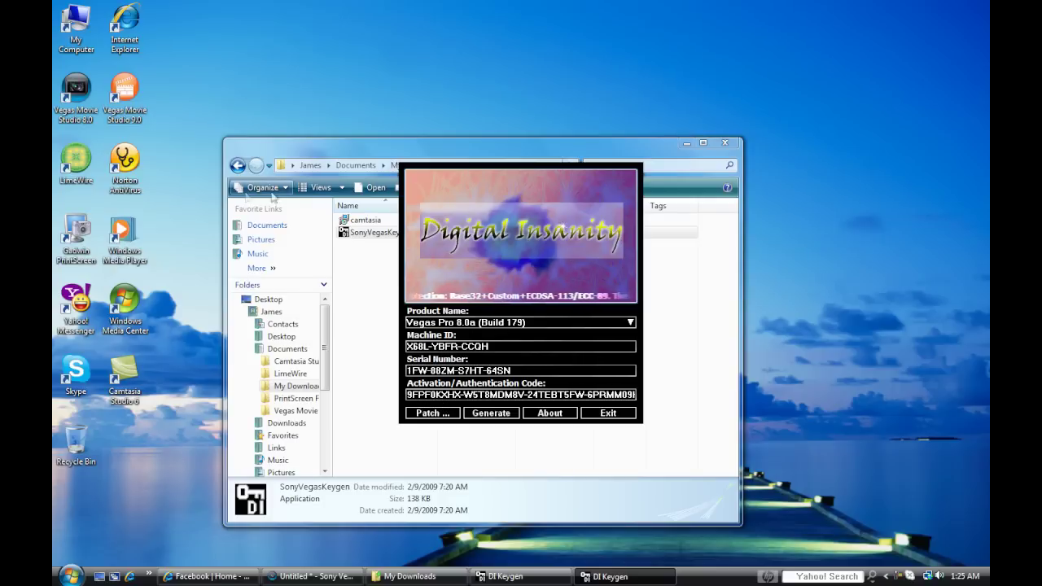
{"action": "left_click", "coordinate": [71, 574]}
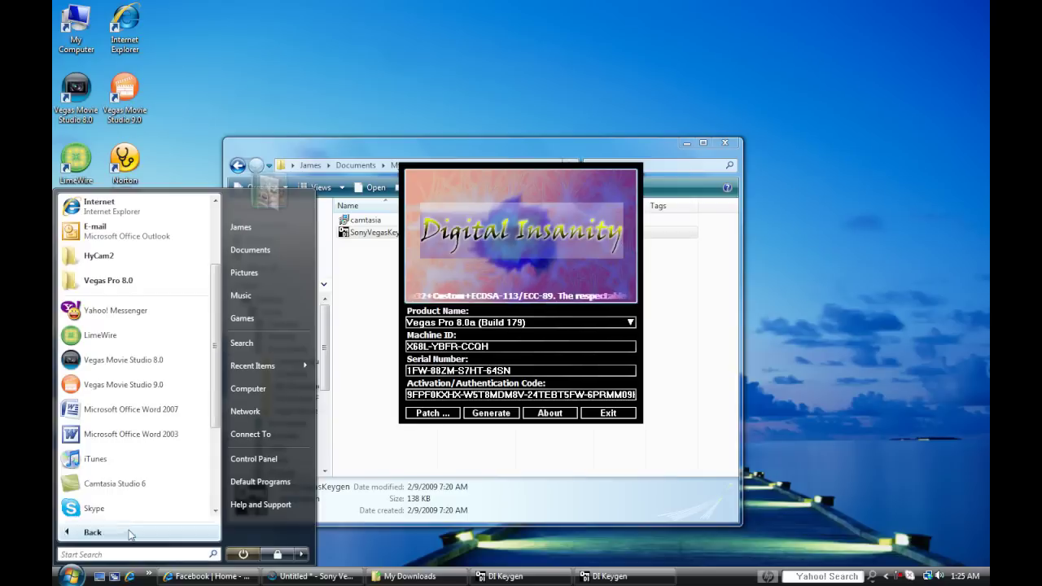
{"action": "left_click", "coordinate": [130, 533]}
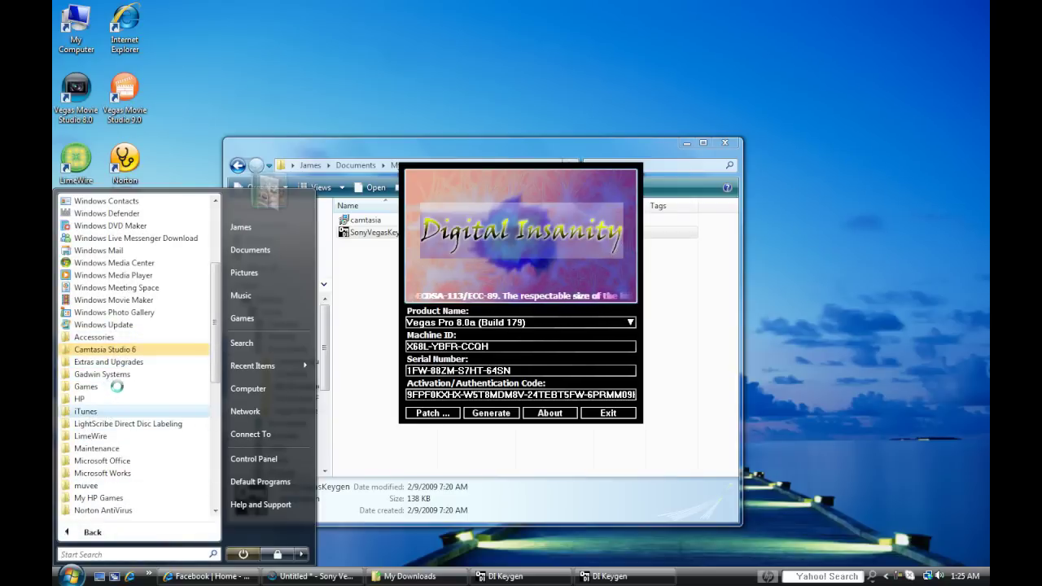
{"action": "left_click", "coordinate": [94, 337]}
{"action": "left_click", "coordinate": [101, 349]}
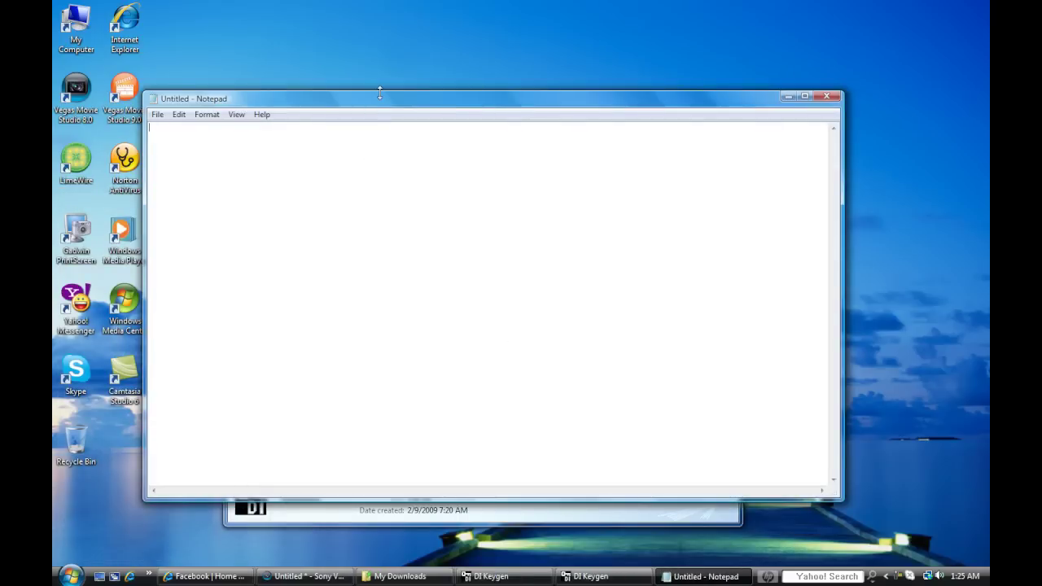
Move Notepad clear of the key generator and copy the generated serial number into the blank document.
{"action": "left_click_drag", "start_coordinate": [382, 95], "coordinate": [441, 392]}
{"action": "left_click_drag", "start_coordinate": [511, 370], "coordinate": [354, 378]}
{"action": "right_click", "coordinate": [428, 372]}
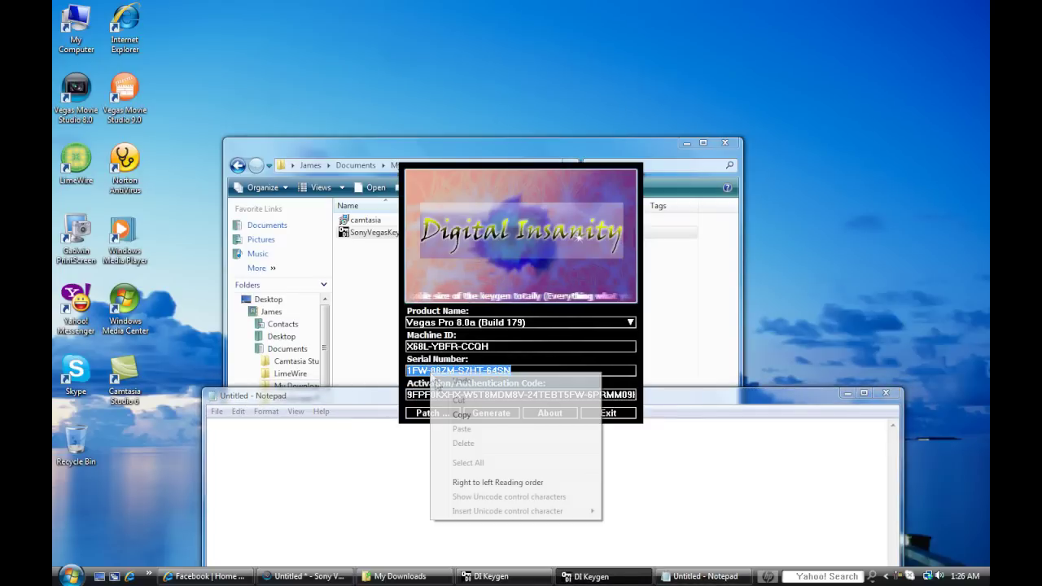
{"action": "left_click", "coordinate": [468, 412]}
{"action": "left_click", "coordinate": [322, 445]}
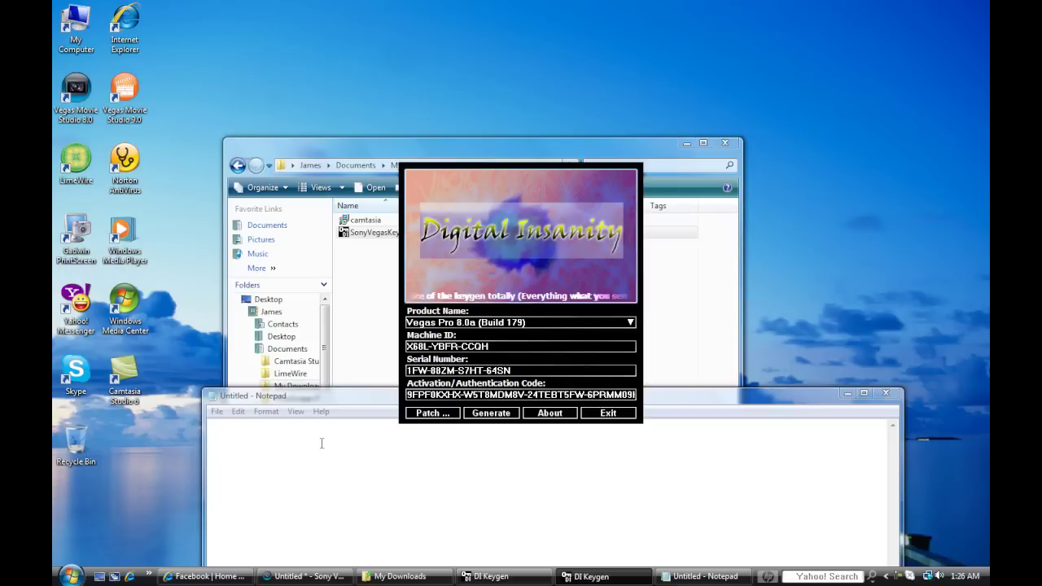
{"action": "left_click", "coordinate": [320, 398]}
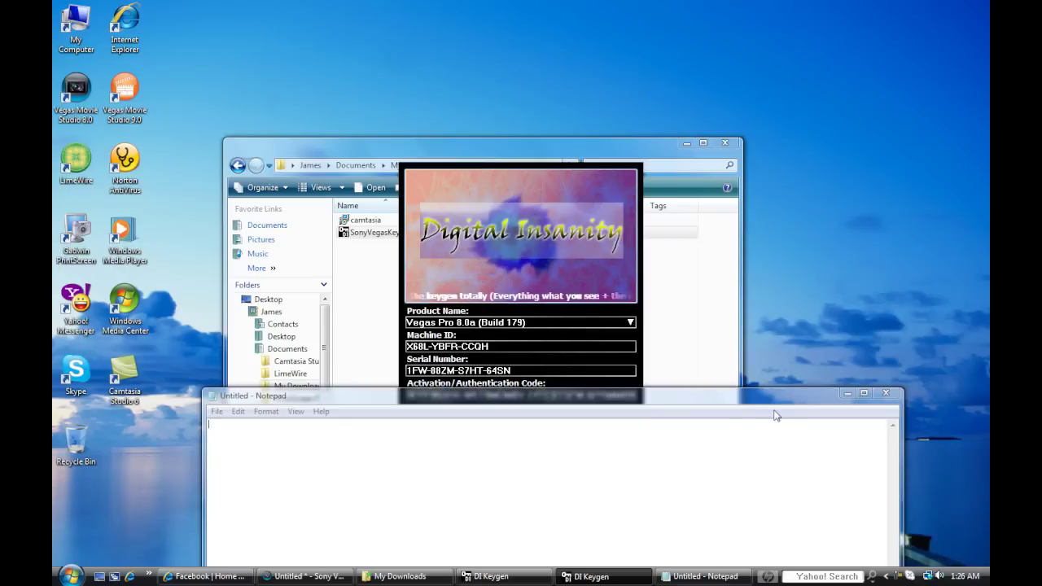
{"action": "left_click_drag", "start_coordinate": [716, 402], "coordinate": [651, 354]}
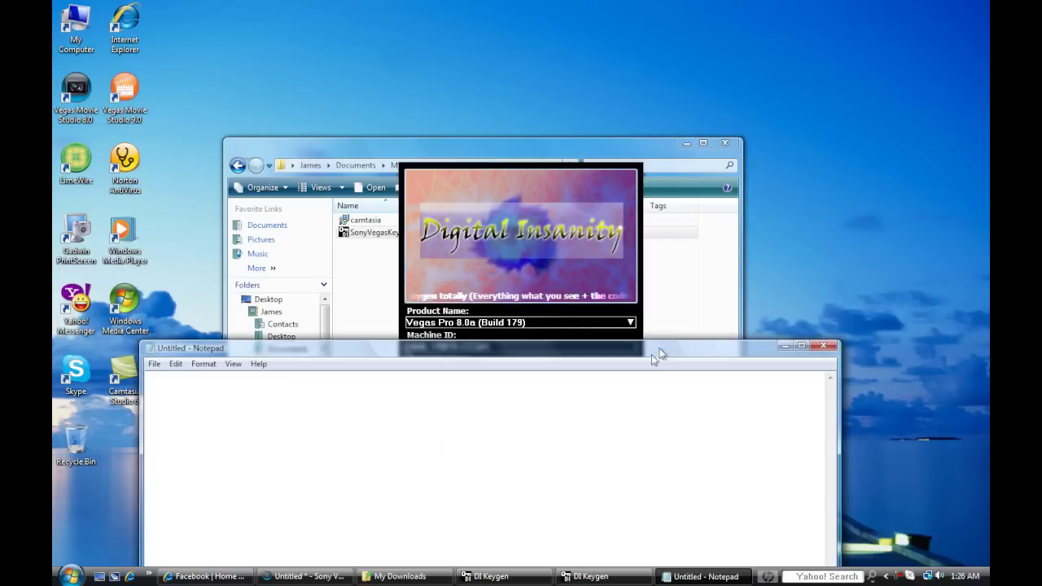
{"action": "right_click", "coordinate": [198, 381]}
{"action": "left_click", "coordinate": [231, 441]}
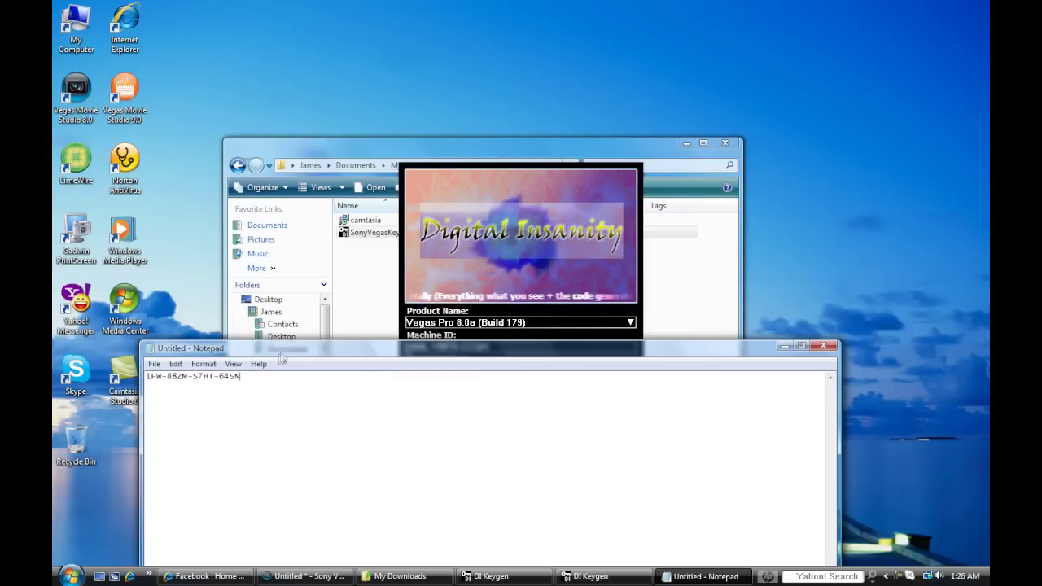
Copy the full activation/authentication code from the key generator onto a new line below the serial number in Notepad.
{"action": "left_click_drag", "start_coordinate": [337, 348], "coordinate": [337, 409]}
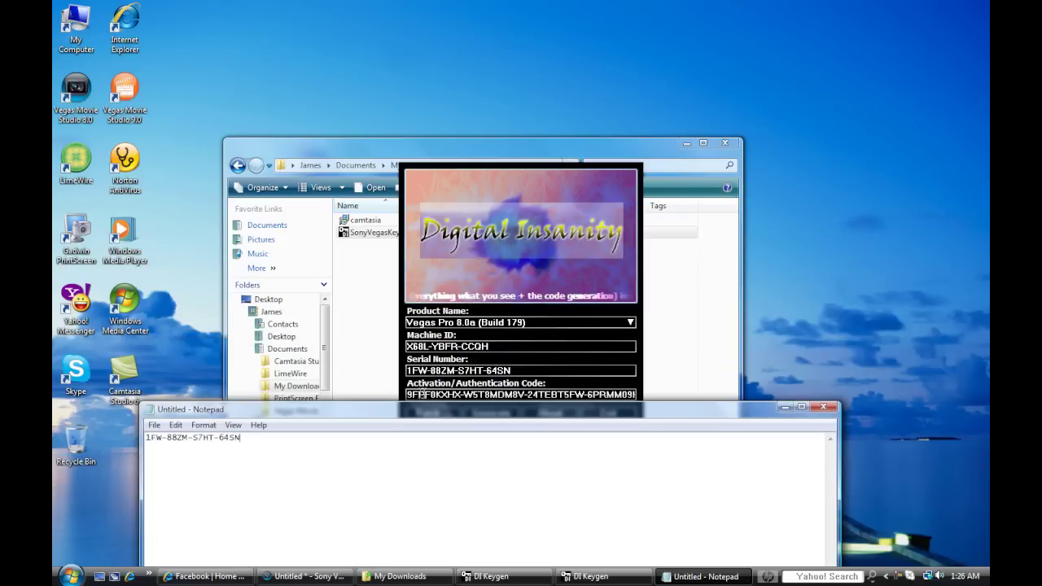
{"action": "left_click_drag", "start_coordinate": [410, 394], "coordinate": [689, 409]}
{"action": "right_click", "coordinate": [612, 394]}
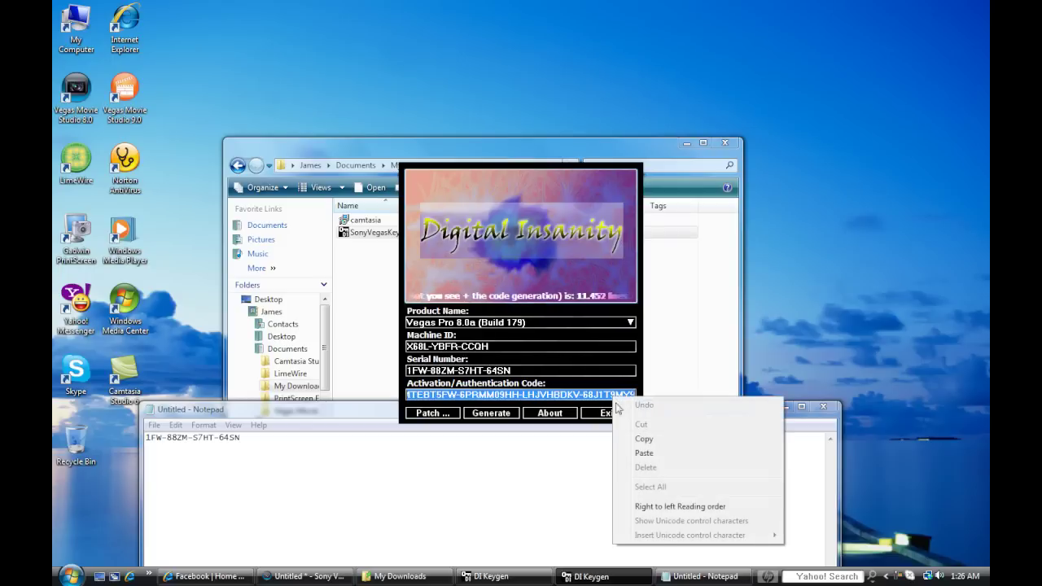
{"action": "left_click", "coordinate": [651, 436]}
{"action": "left_click", "coordinate": [254, 449]}
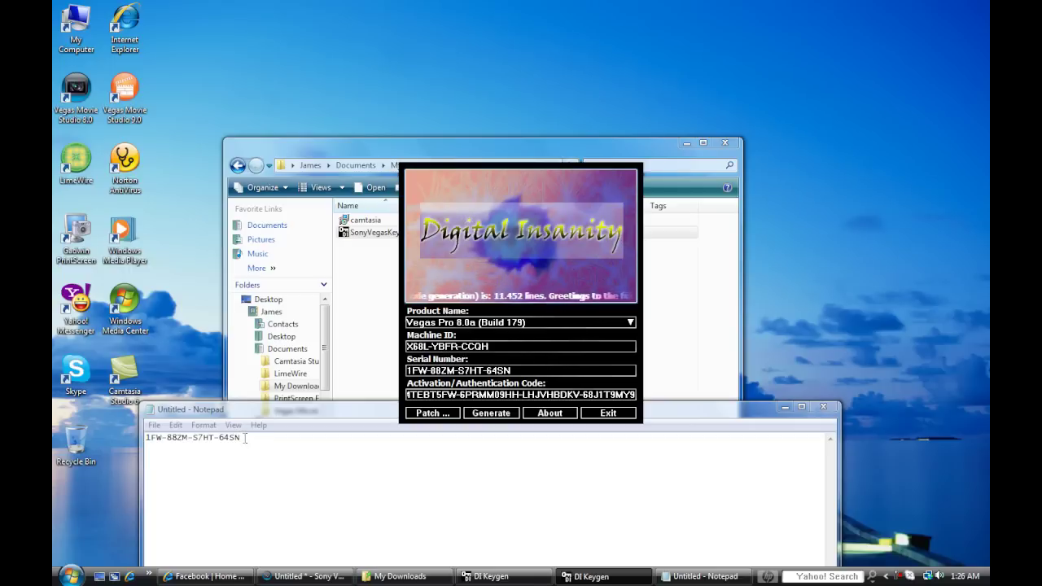
{"action": "left_click", "coordinate": [207, 410]}
{"action": "double_click", "coordinate": [583, 409]}
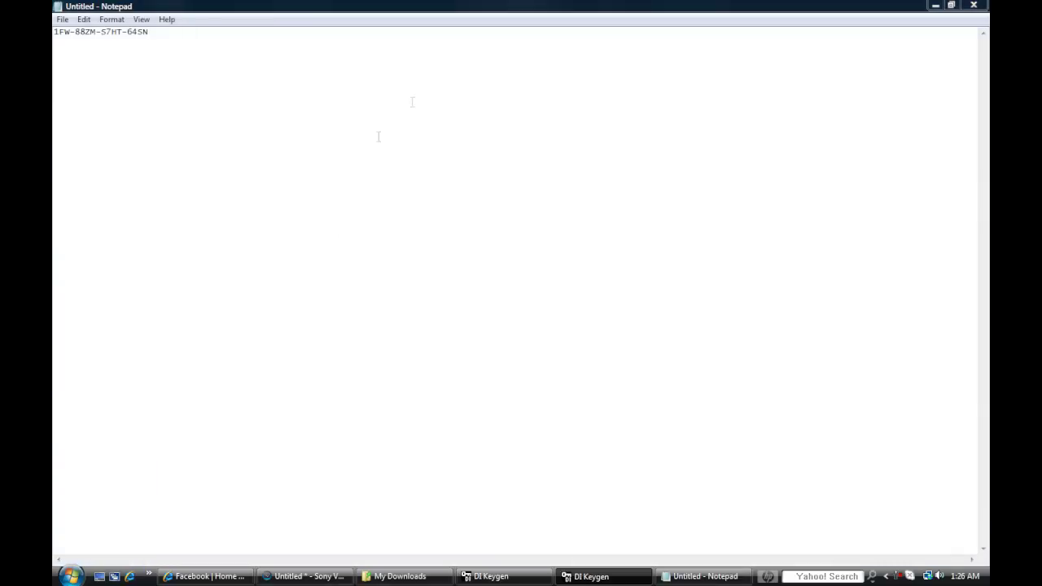
{"action": "left_click", "coordinate": [171, 31]}
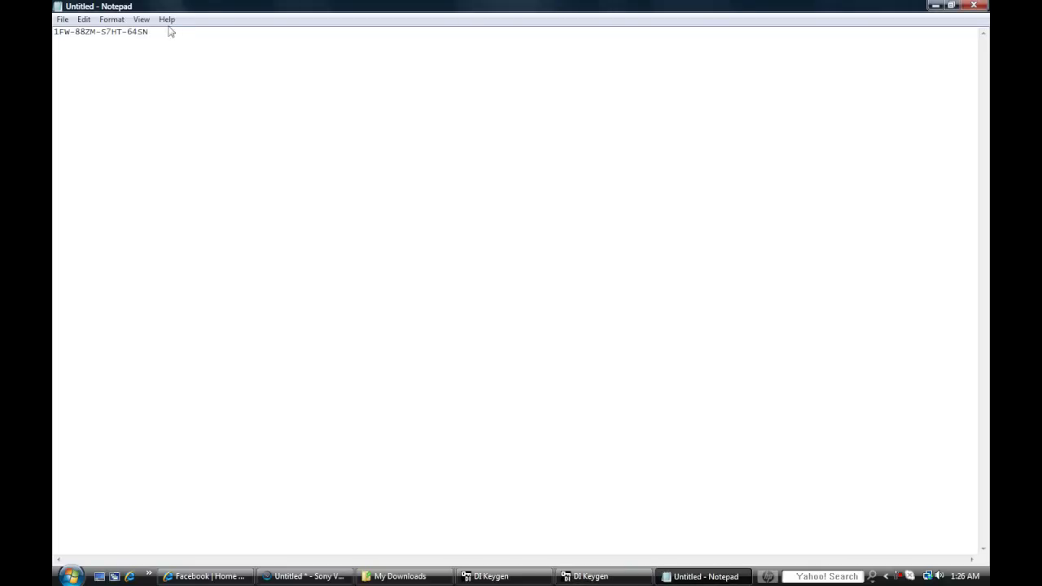
{"action": "right_click", "coordinate": [80, 52]}
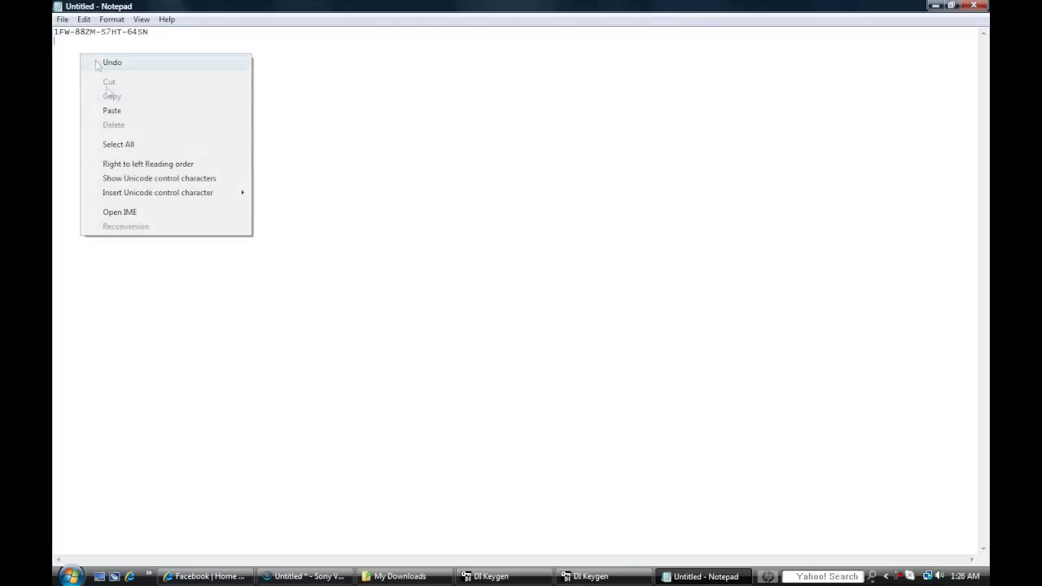
{"action": "left_click", "coordinate": [117, 109]}
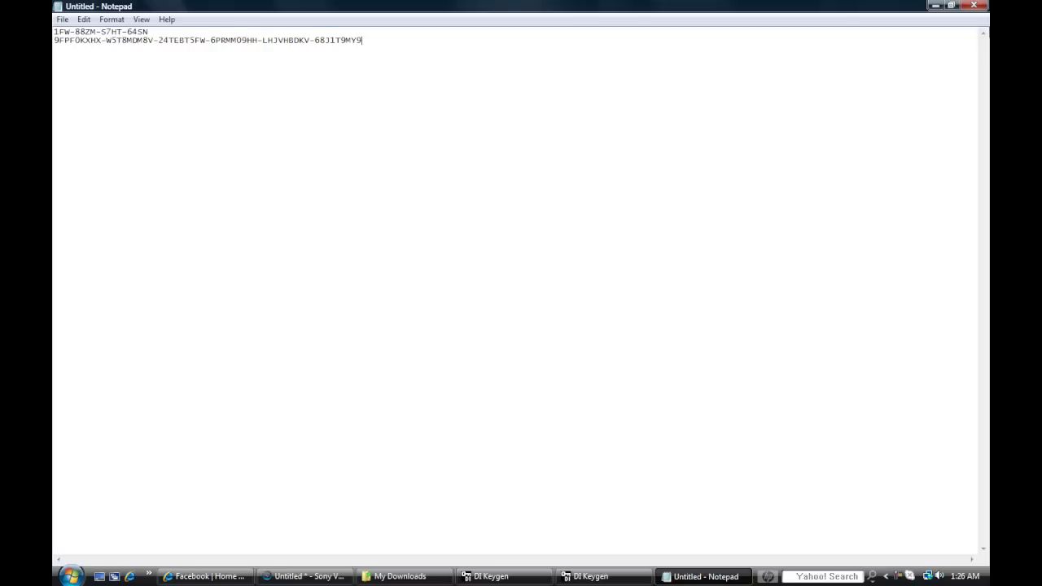
Restore Notepad to its smaller window size, exit the front key generator window and select all the Notepad text.
{"action": "left_click", "coordinate": [951, 6]}
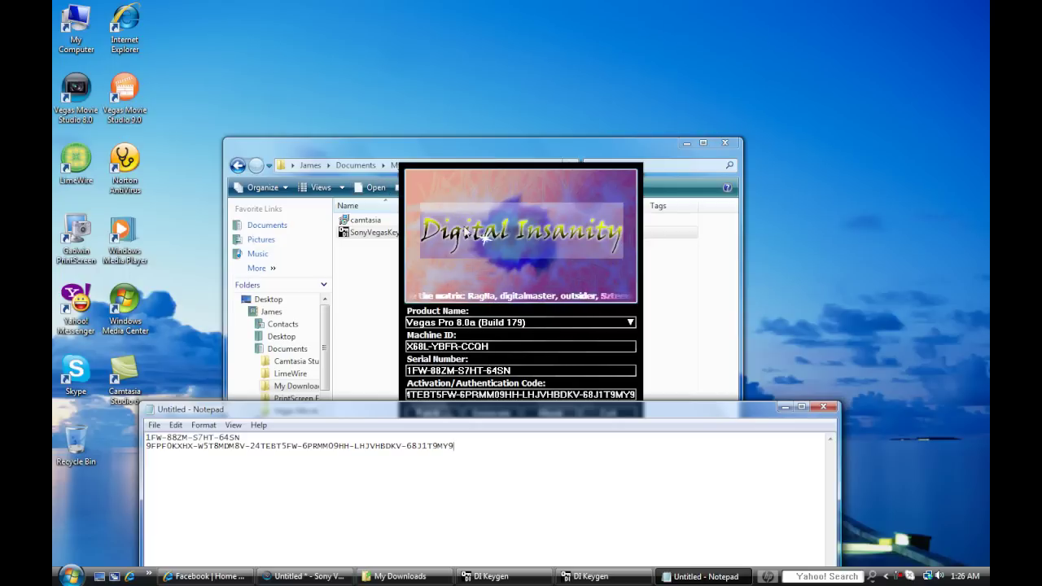
{"action": "left_click", "coordinate": [486, 238]}
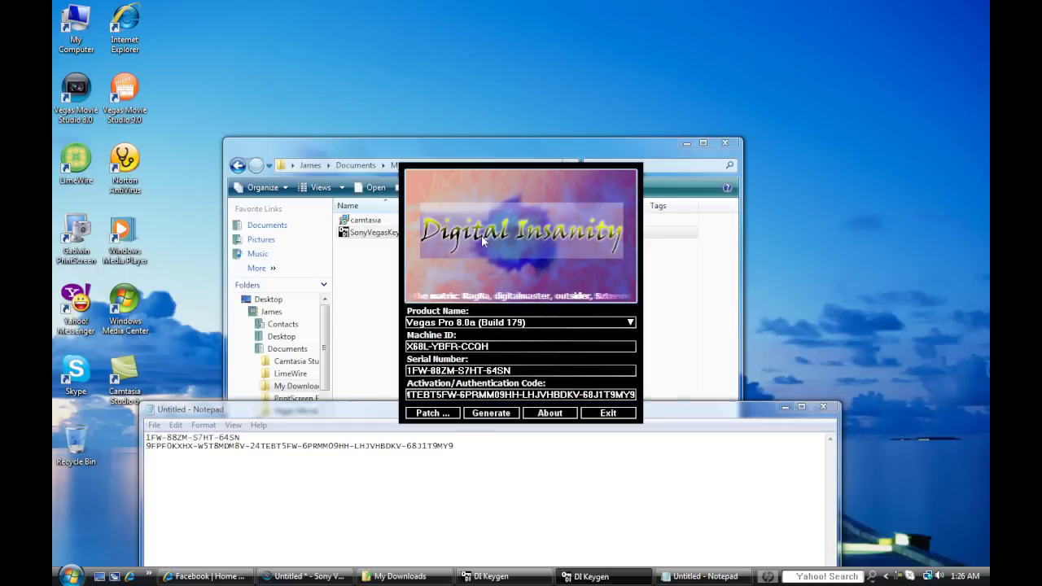
{"action": "left_click", "coordinate": [609, 416]}
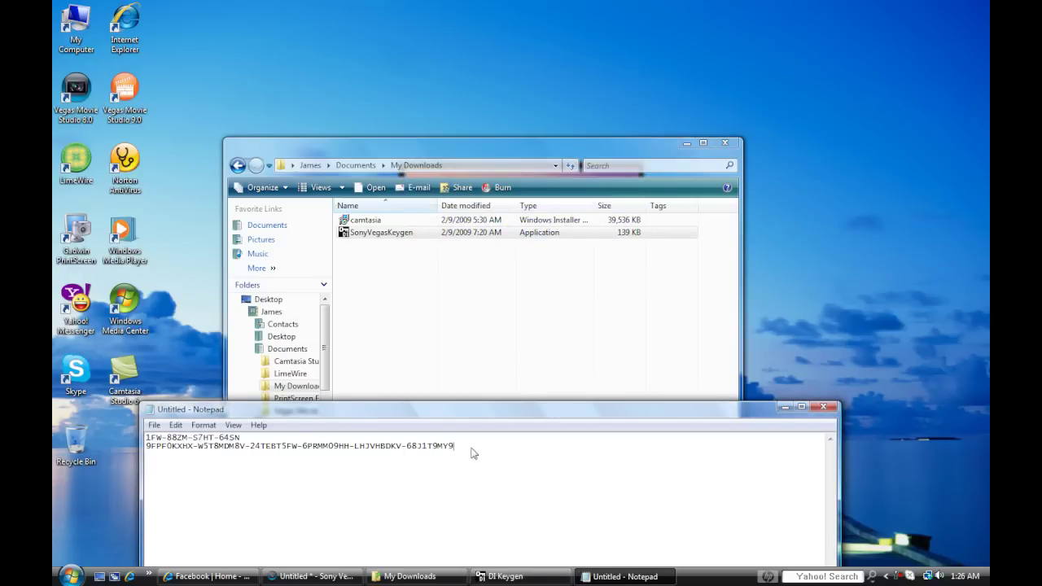
{"action": "key", "text": "ctrl+a"}
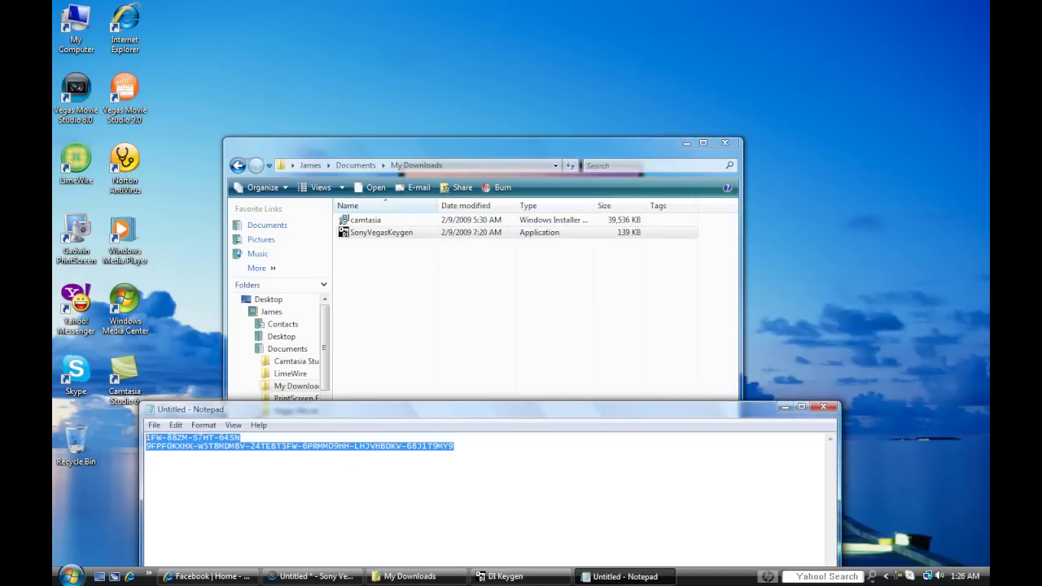
Browse from the My Downloads window to the Vegas Pro 8.0 folder under Program Files\Sony on the C: drive.
{"action": "left_click", "coordinate": [458, 323]}
{"action": "left_click", "coordinate": [237, 166]}
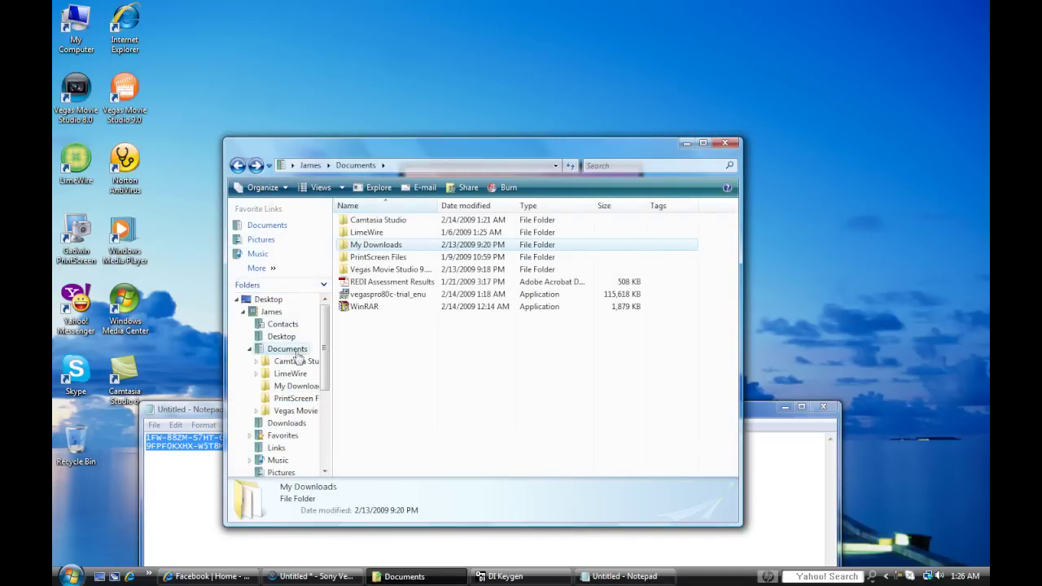
{"action": "scroll", "coordinate": [322, 358], "scroll_direction": "down", "scroll_amount": 4}
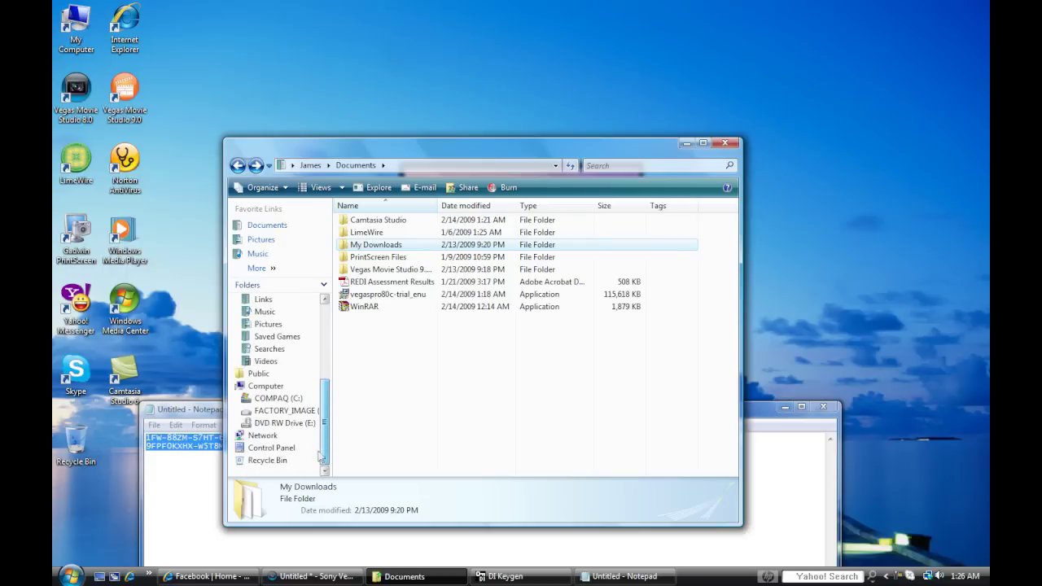
{"action": "left_click", "coordinate": [281, 398]}
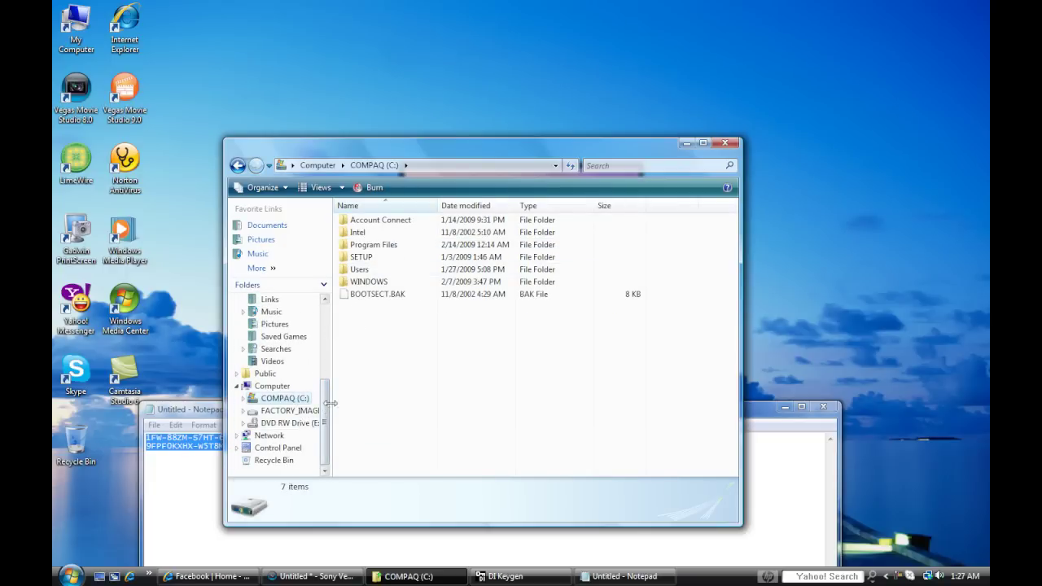
{"action": "left_click", "coordinate": [277, 387]}
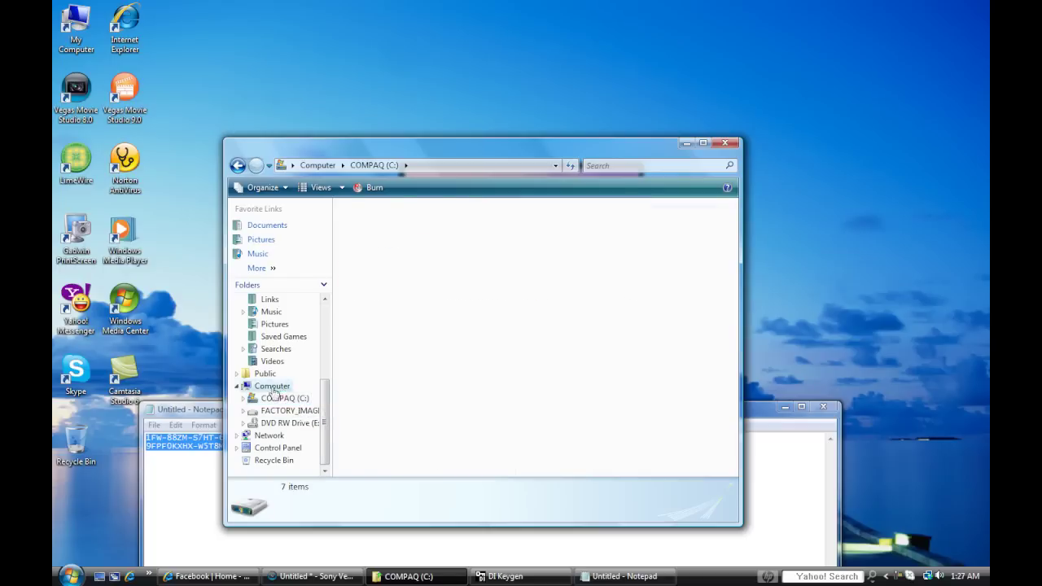
{"action": "double_click", "coordinate": [378, 272]}
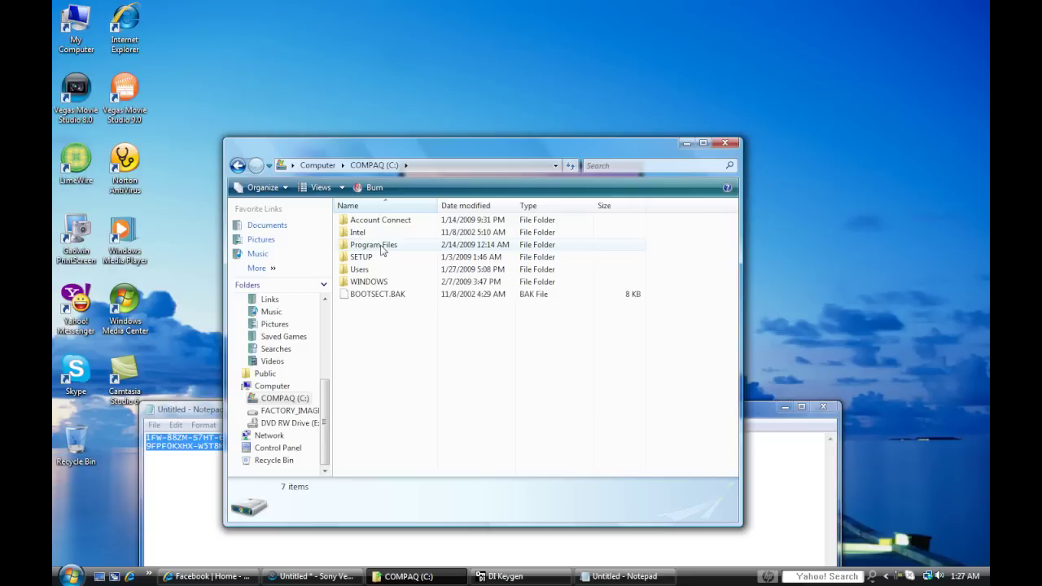
{"action": "double_click", "coordinate": [382, 248]}
{"action": "scroll", "coordinate": [385, 371], "scroll_direction": "down", "scroll_amount": 7}
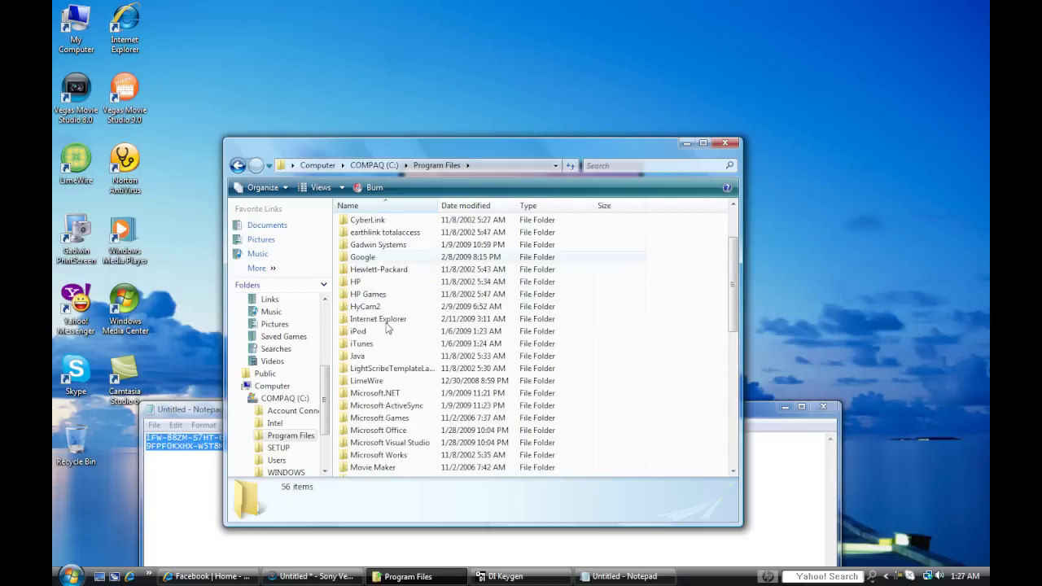
{"action": "scroll", "coordinate": [385, 371], "scroll_direction": "down", "scroll_amount": 3}
{"action": "double_click", "coordinate": [381, 408]}
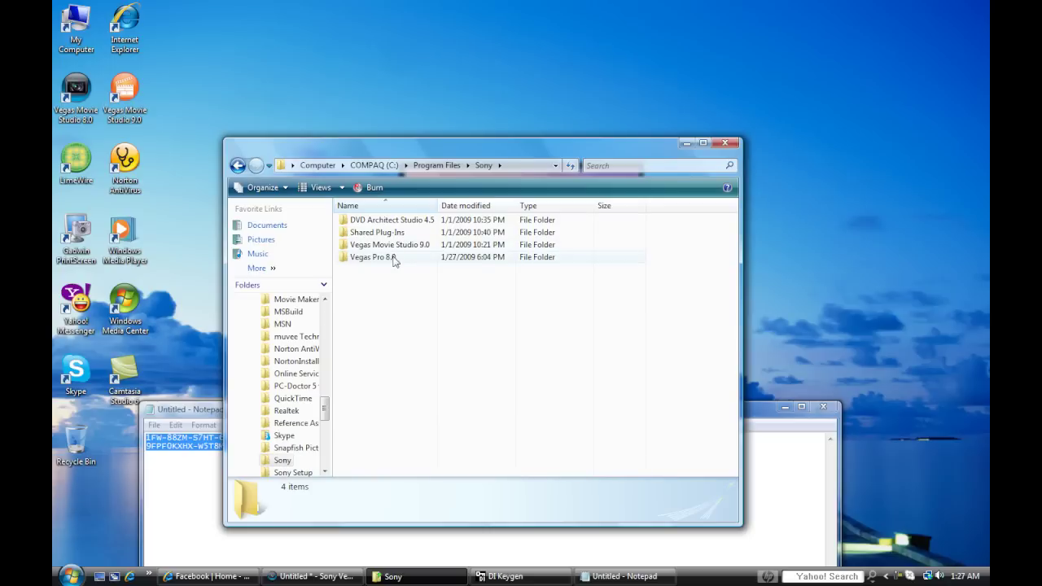
{"action": "double_click", "coordinate": [382, 257]}
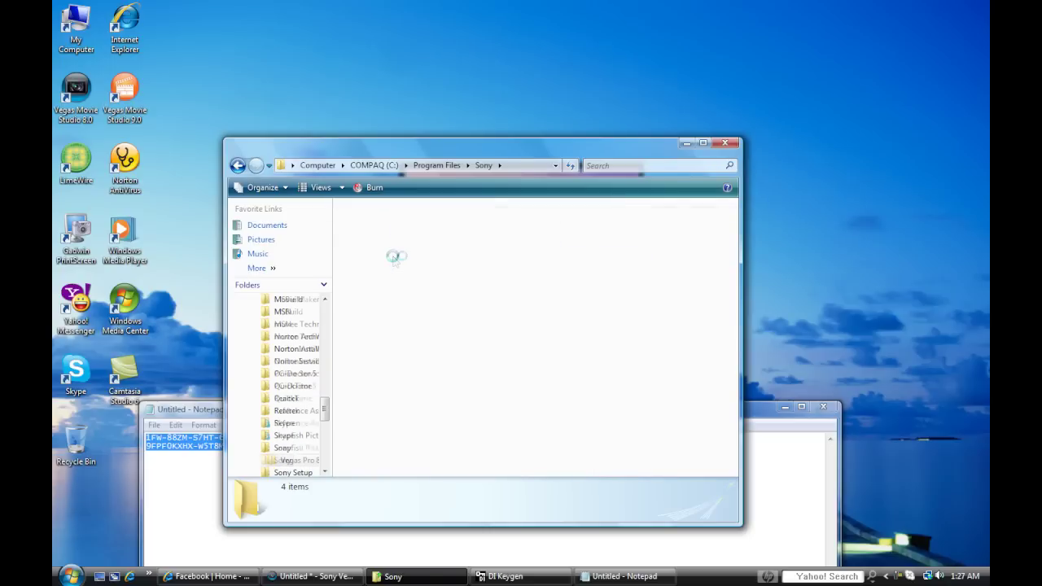
Locate the vegas80 application in the Vegas Pro 8.0 folder and move the folder window up to uncover the Notepad text.
{"action": "scroll", "coordinate": [405, 327], "scroll_direction": "down", "scroll_amount": 10}
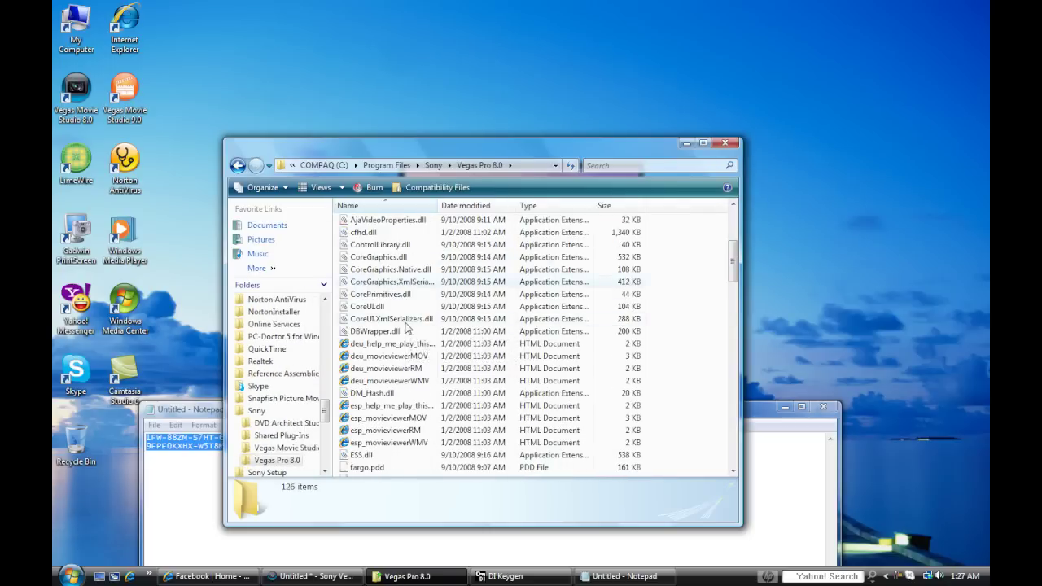
{"action": "scroll", "coordinate": [407, 327], "scroll_direction": "down", "scroll_amount": 20}
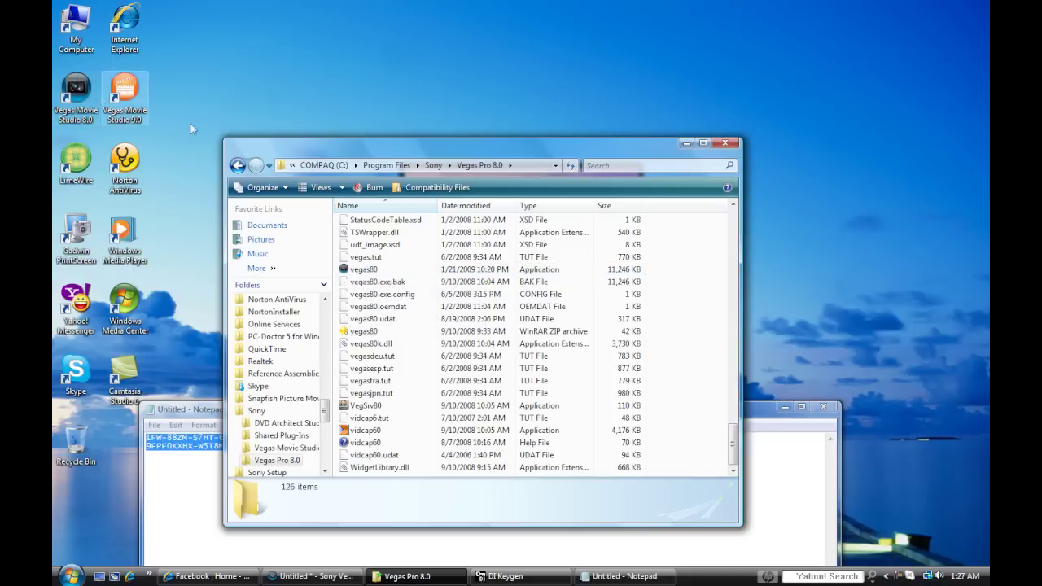
{"action": "left_click_drag", "start_coordinate": [291, 153], "coordinate": [297, 43]}
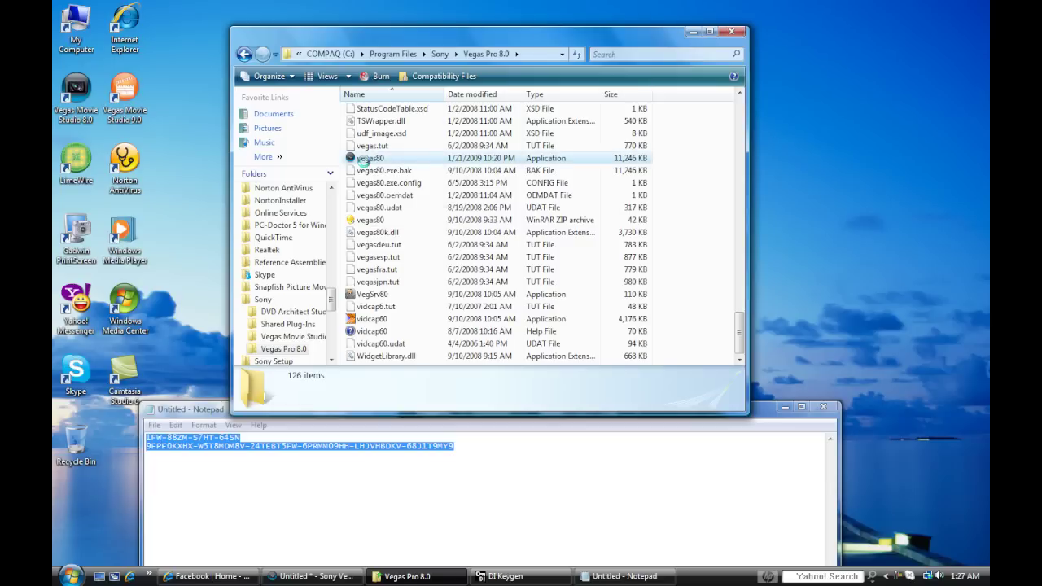
{"action": "right_click", "coordinate": [366, 164]}
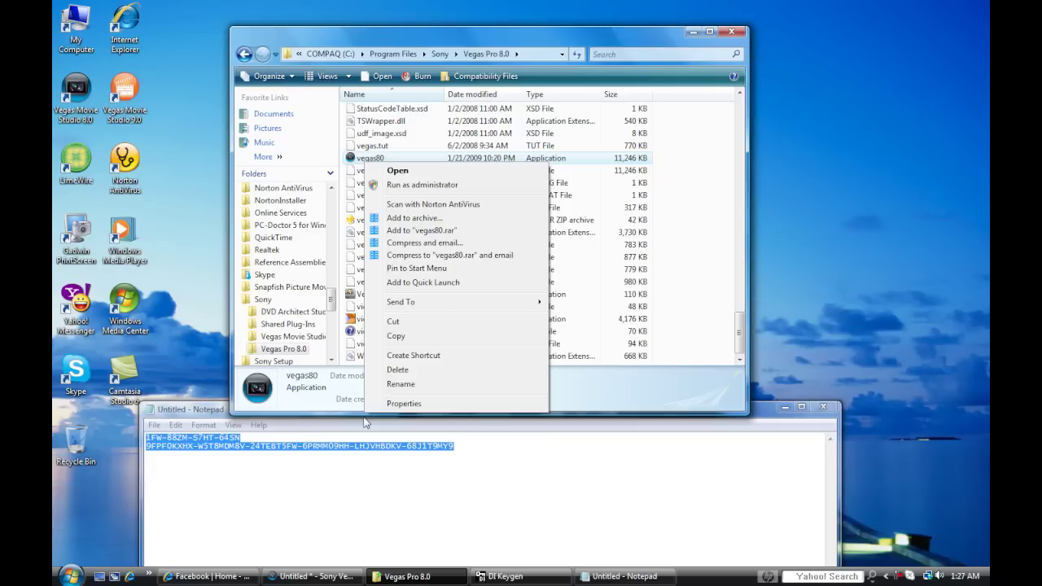
{"action": "left_click", "coordinate": [172, 415]}
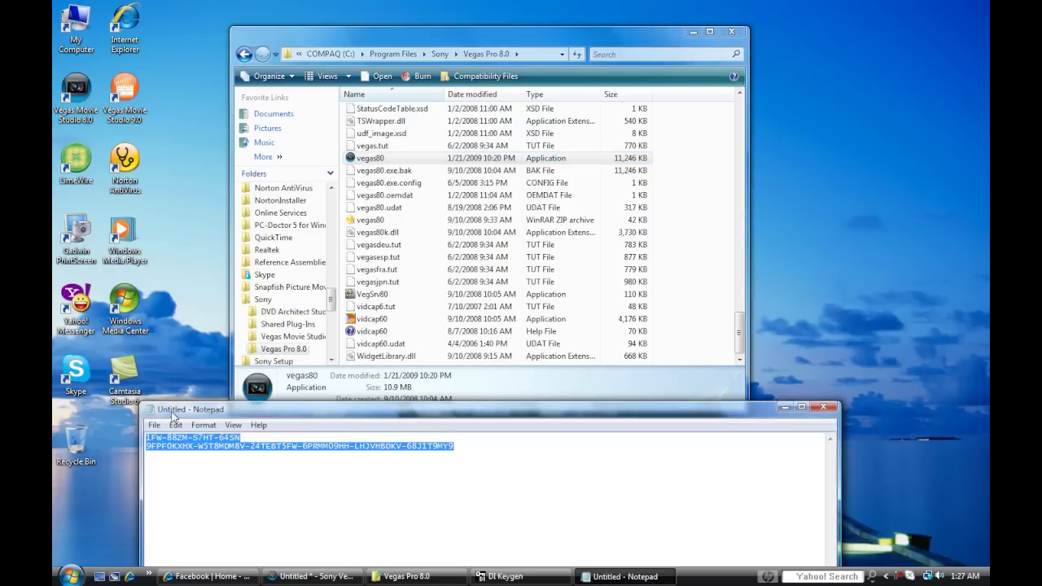